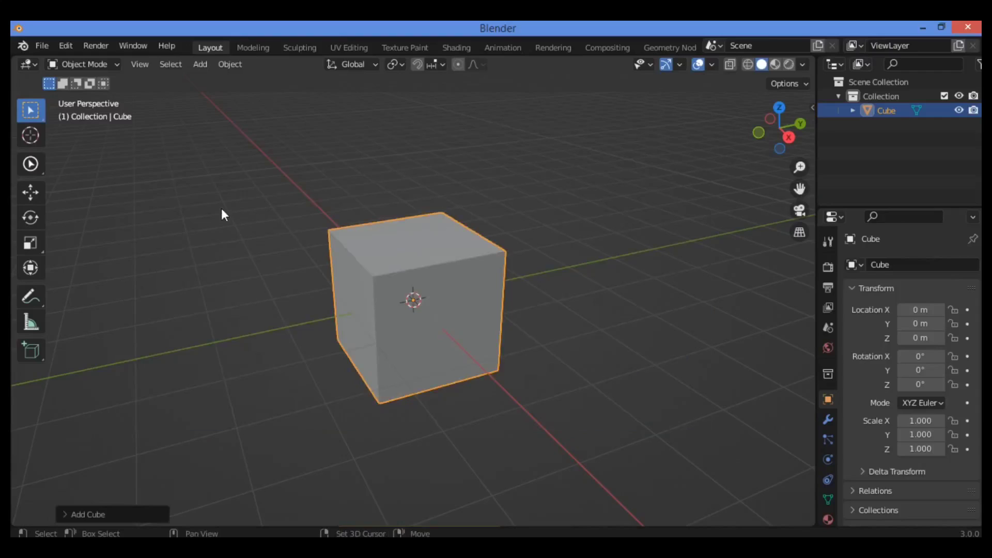
Enter Edit Mode on the cube and subdivide its entire mesh.
right_click(382, 262)
key(Tab)
right_click(385, 258)
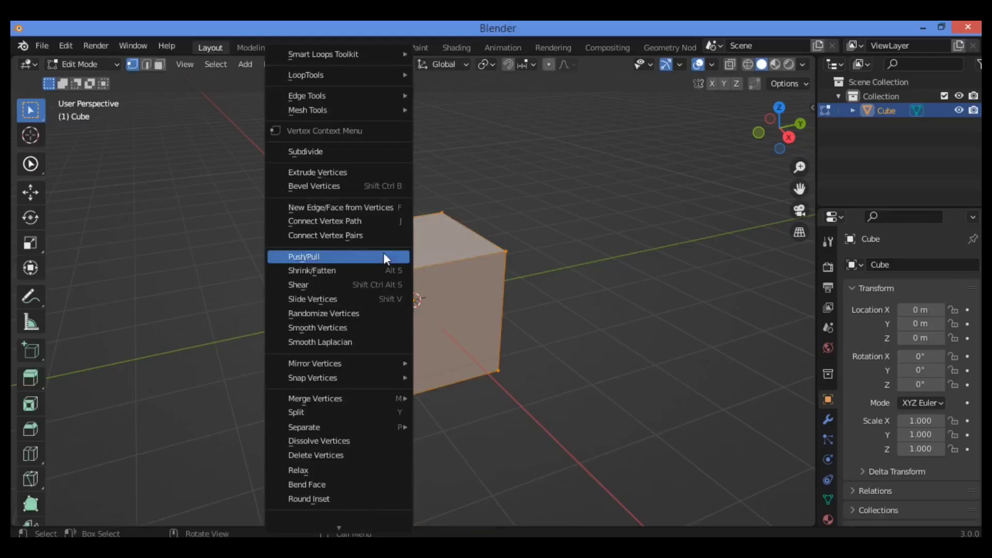
click(346, 151)
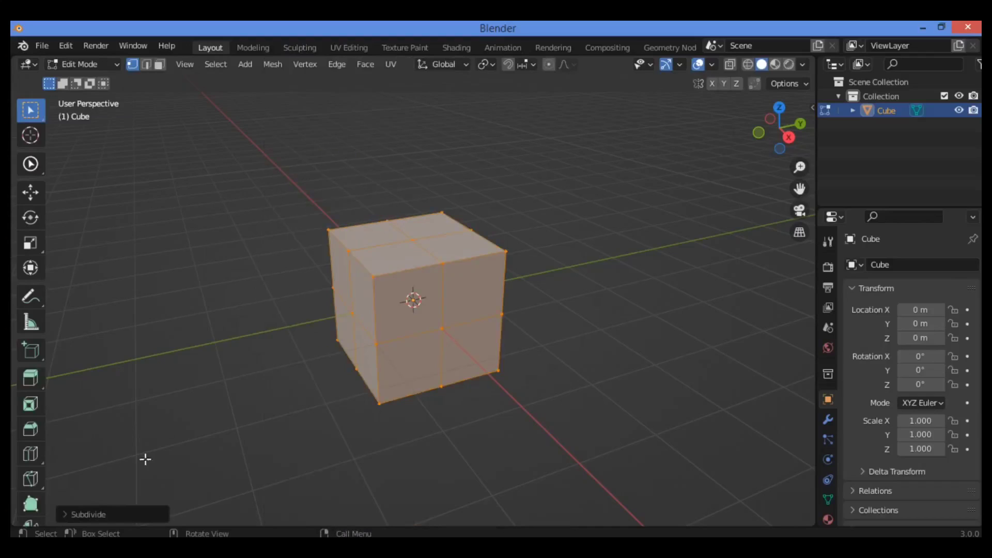
Set the subdivision's number of cuts to 4 and deselect the whole mesh.
click(125, 511)
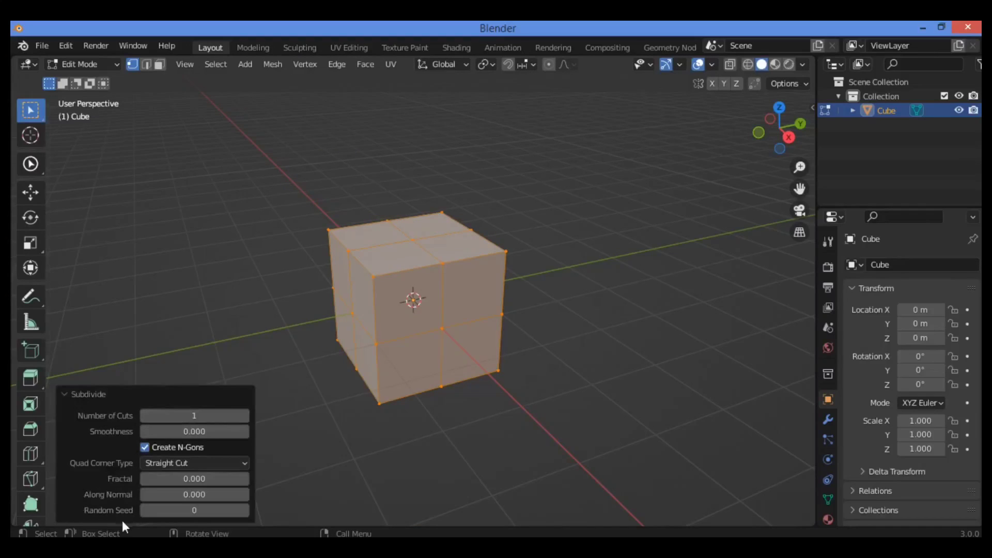
click(244, 416)
click(244, 416)
click(244, 415)
key(alt+a)
drag(799, 167, 720, 208)
drag(775, 95, 356, 115)
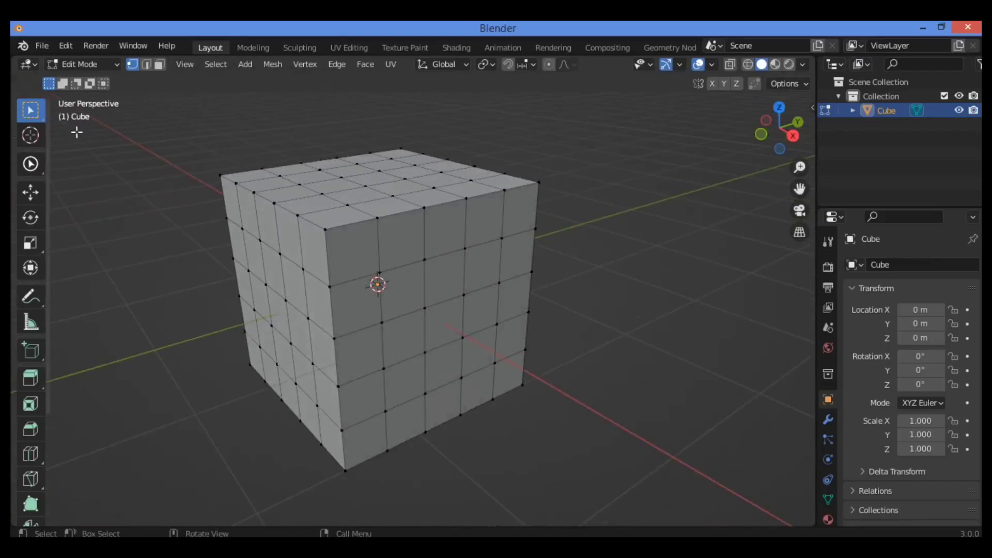
Install the add-on file "power_select. blender 3.0.zip" from the Desktop folder through the preferences.
click(65, 46)
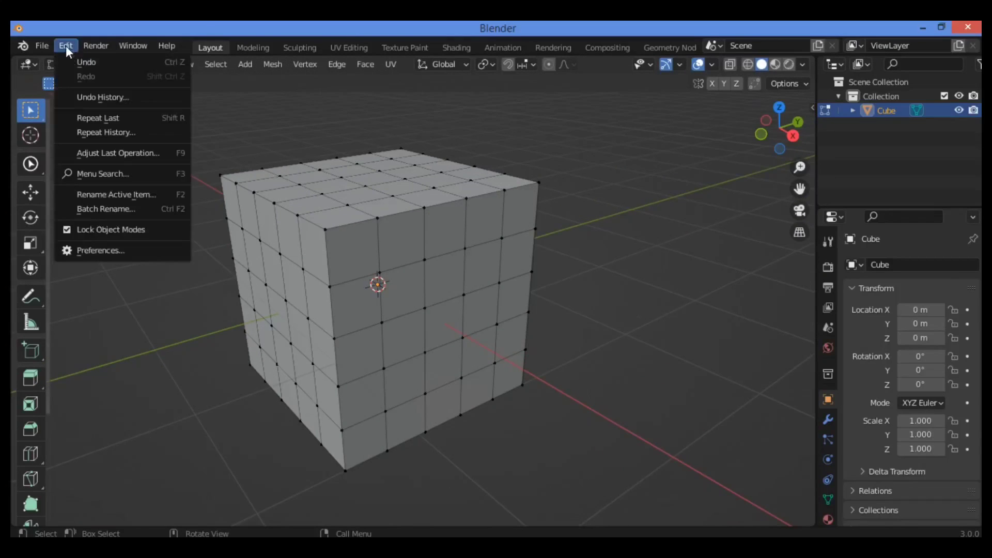
click(76, 249)
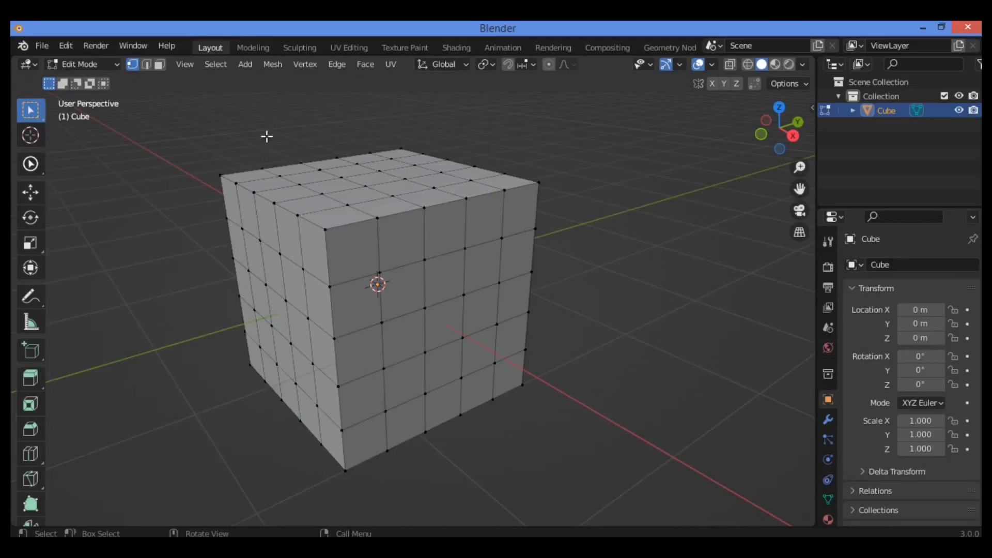
click(70, 46)
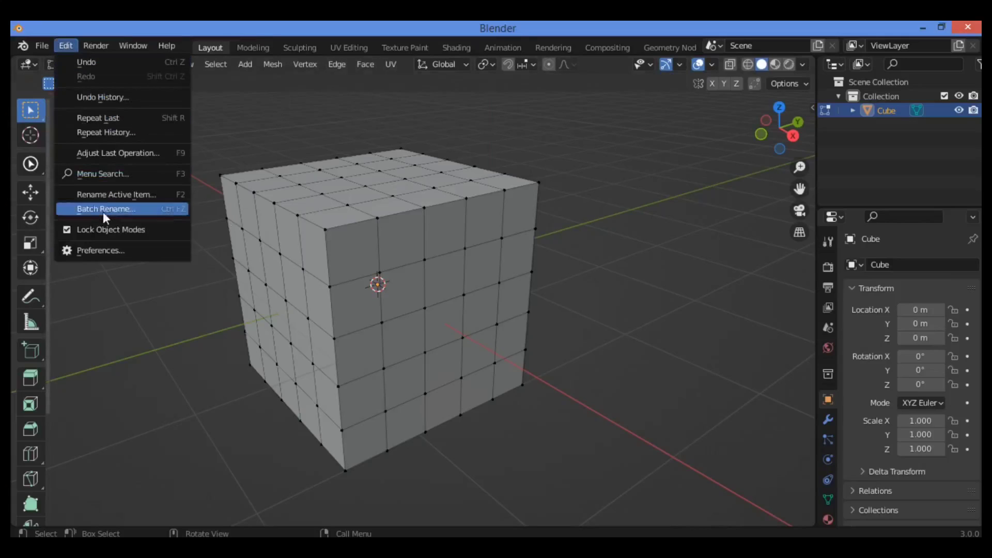
click(103, 247)
click(377, 73)
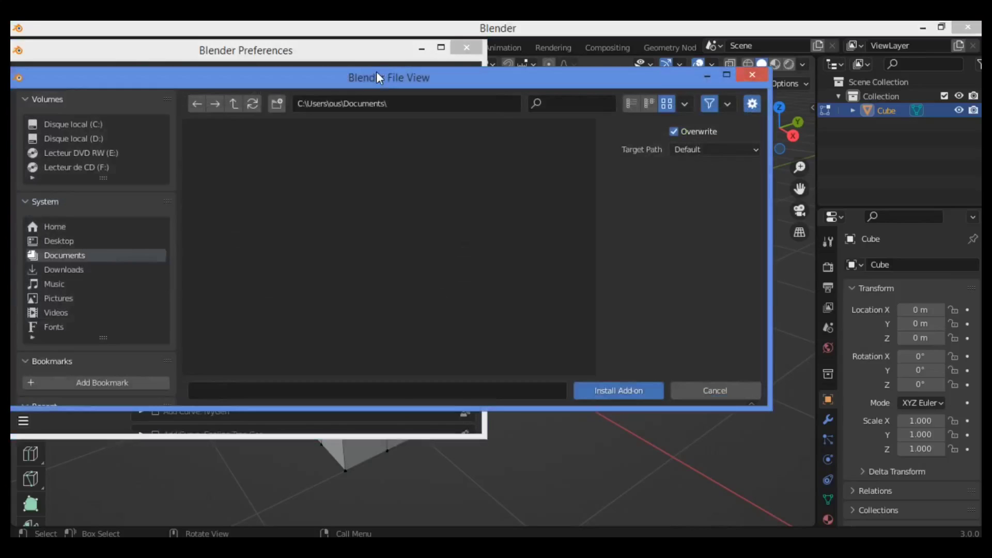
click(74, 243)
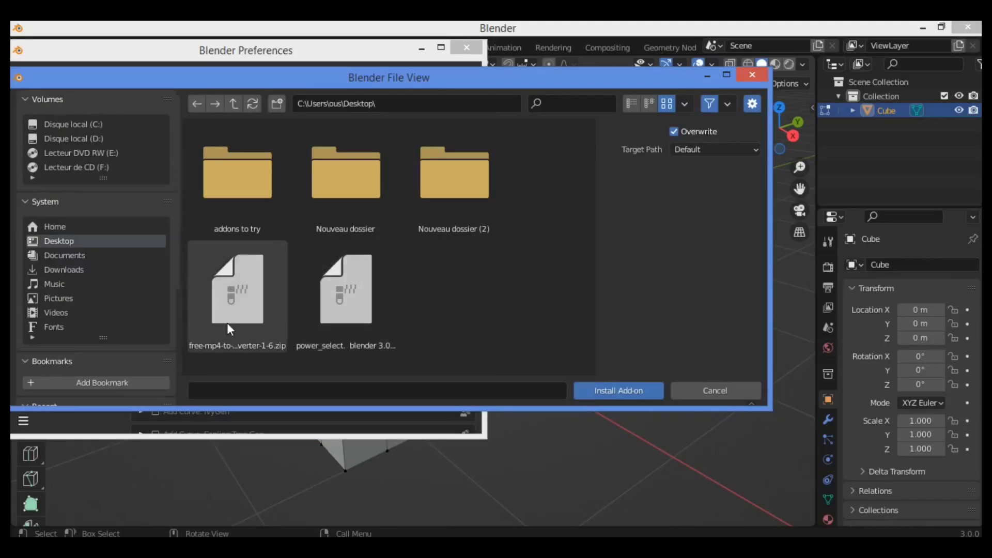
click(349, 313)
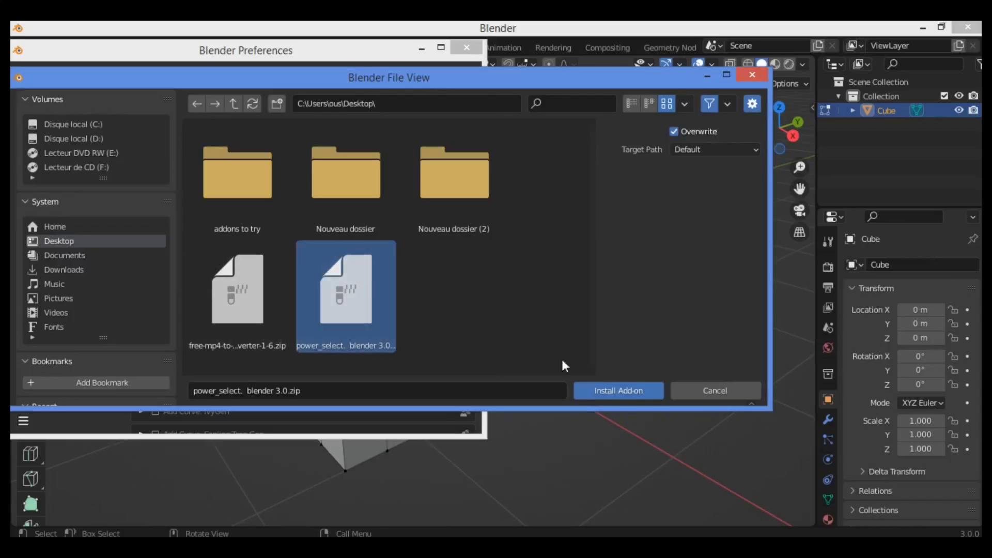
click(598, 390)
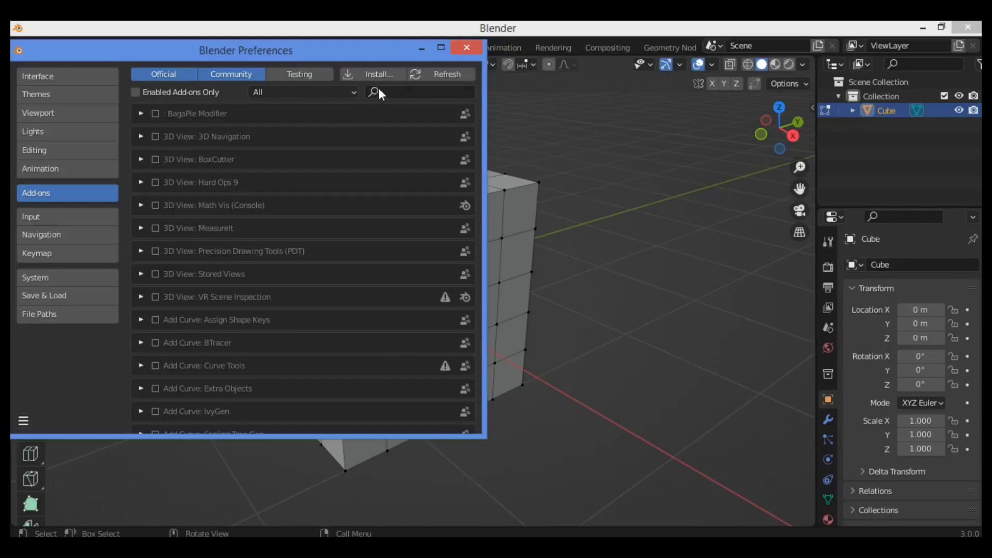
Search the add-ons for "power" and expand the details of Sensei: Power Select.
click(398, 92)
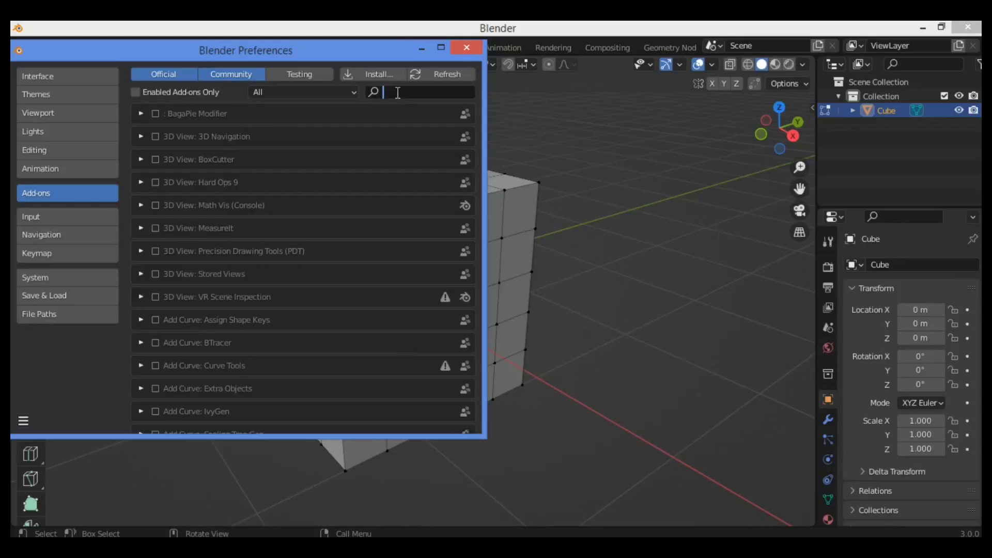
text(power)
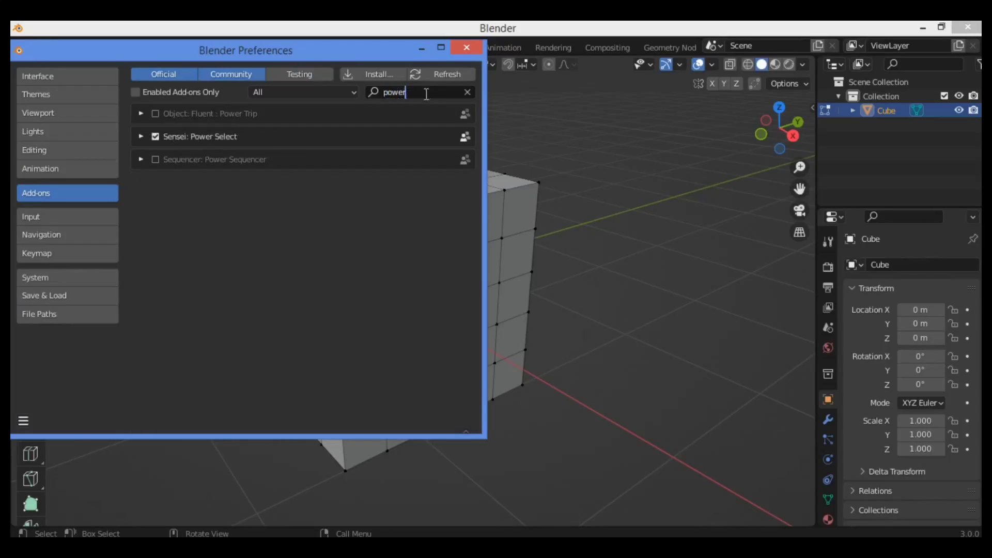
click(140, 137)
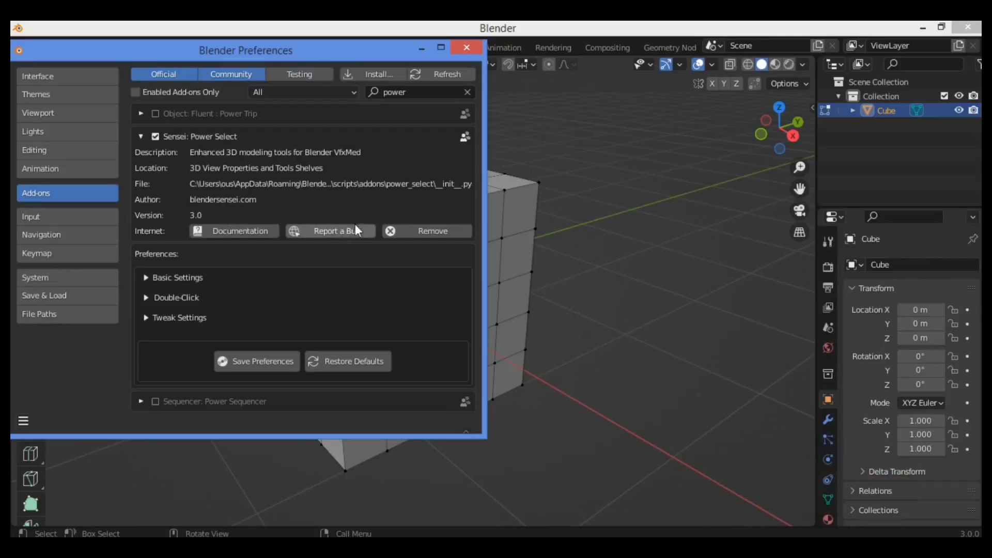
Review Power Select's Basic Settings and Double-Click options, and close the preferences.
click(162, 278)
scroll(227, 276, down, 5)
scroll(228, 276, down, 5)
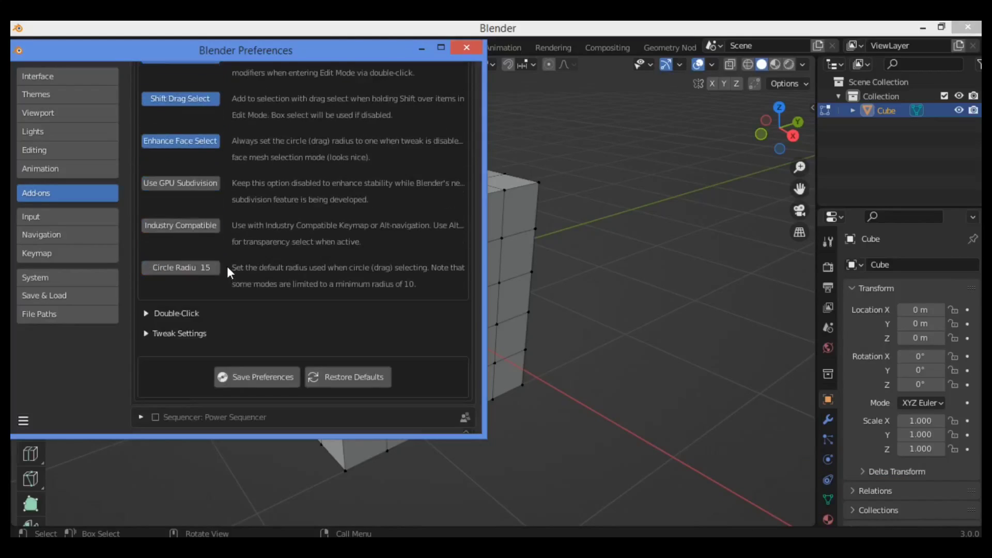
scroll(227, 266, up, 6)
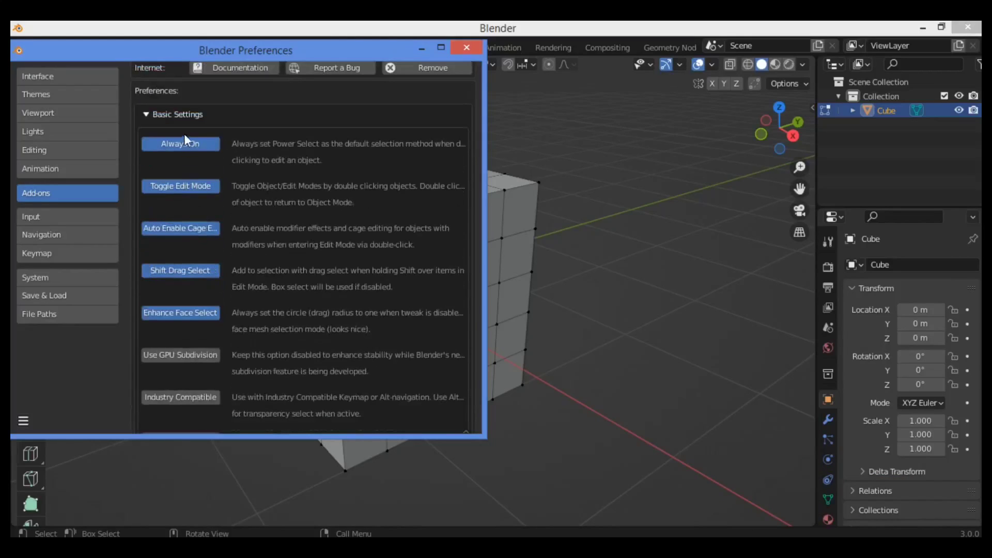
scroll(294, 241, down, 5)
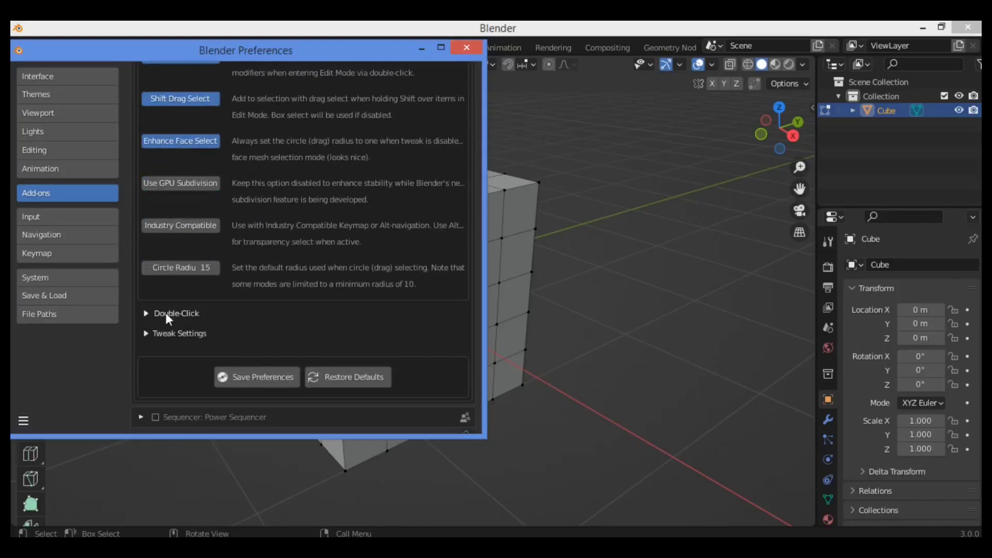
click(171, 313)
scroll(240, 289, down, 5)
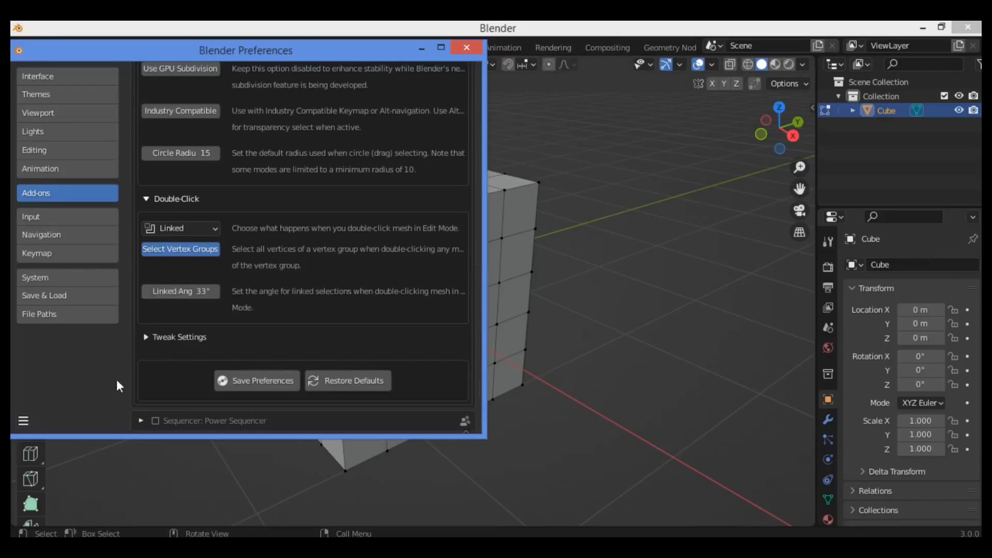
scroll(189, 289, down, 1)
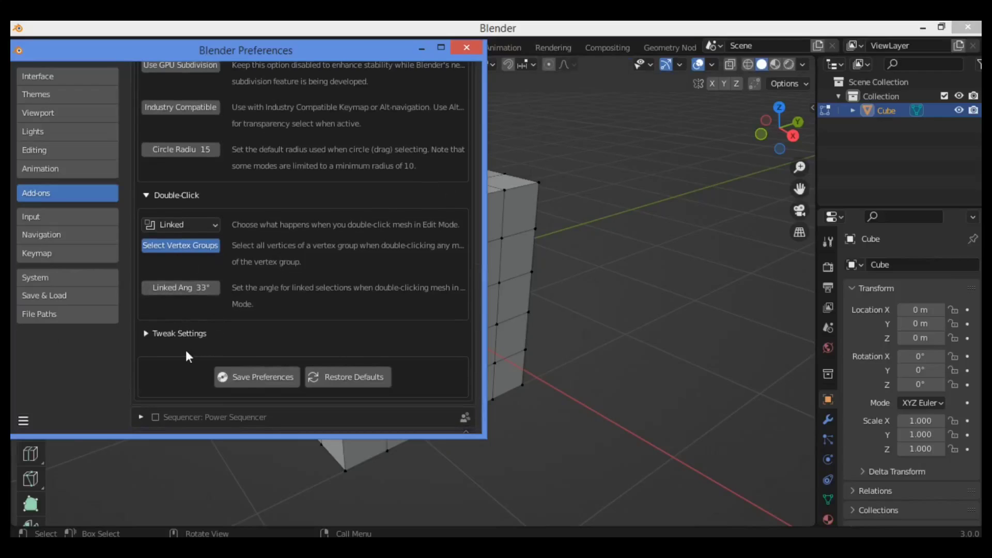
click(468, 49)
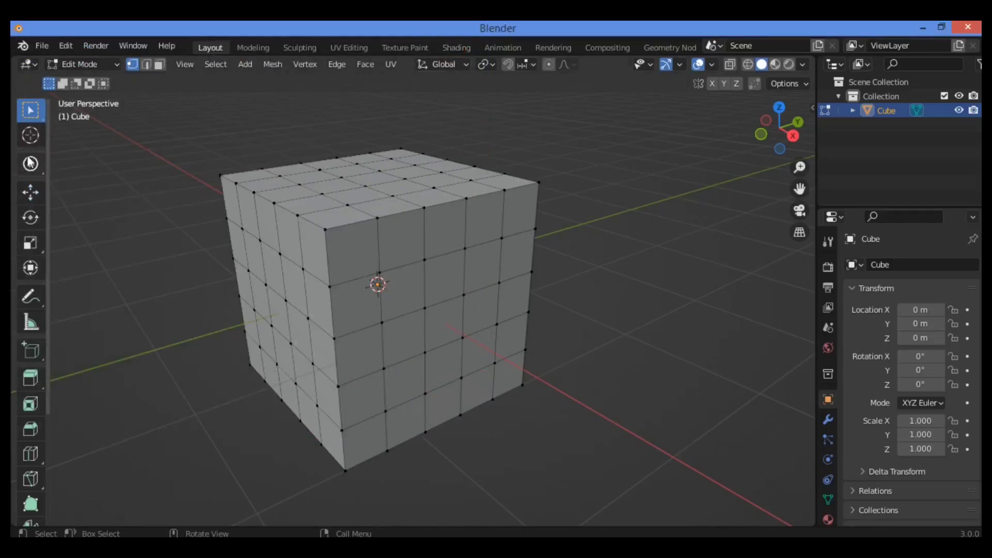
Activate the Power Select tool, select Cube.004 and move it up by about 0.22 m along Z.
click(32, 164)
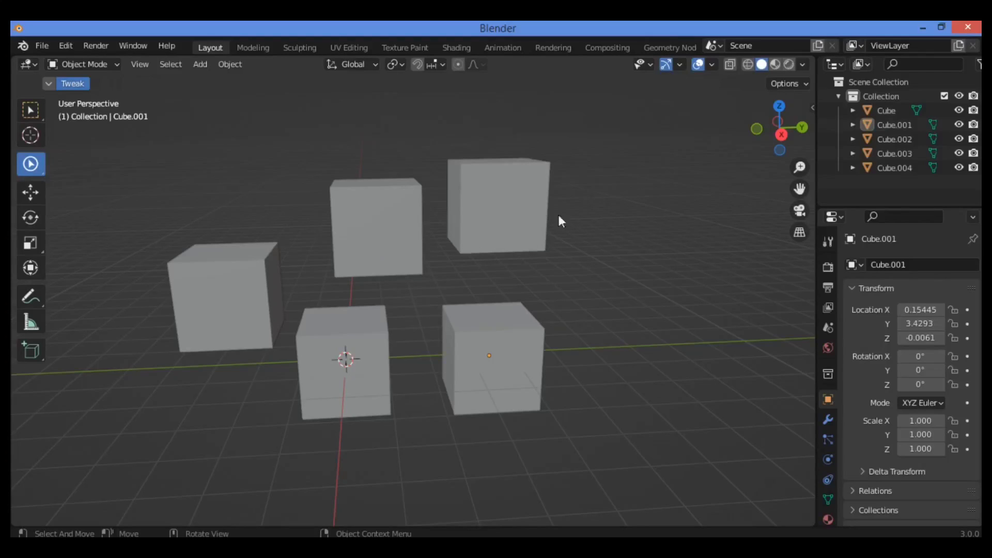
click(372, 229)
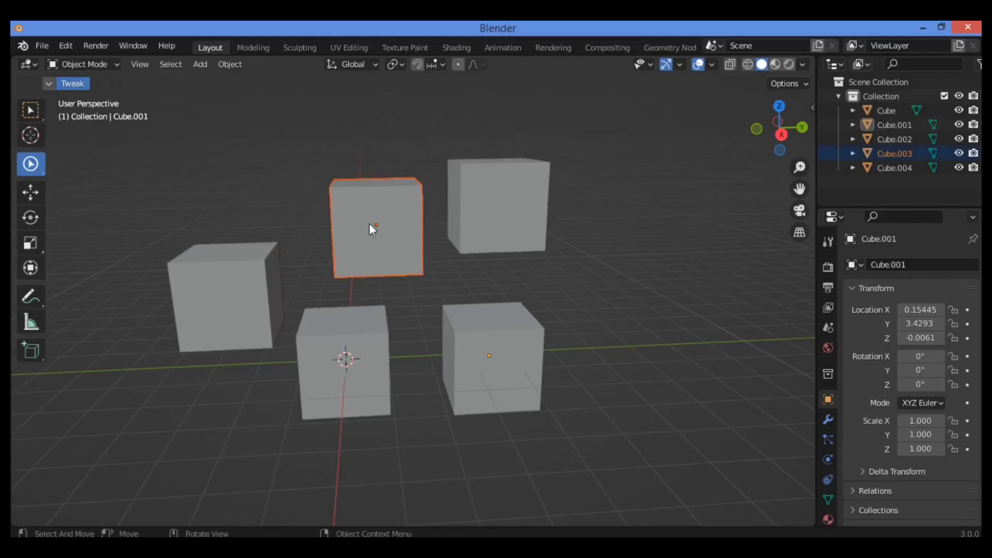
click(524, 202)
key(g)
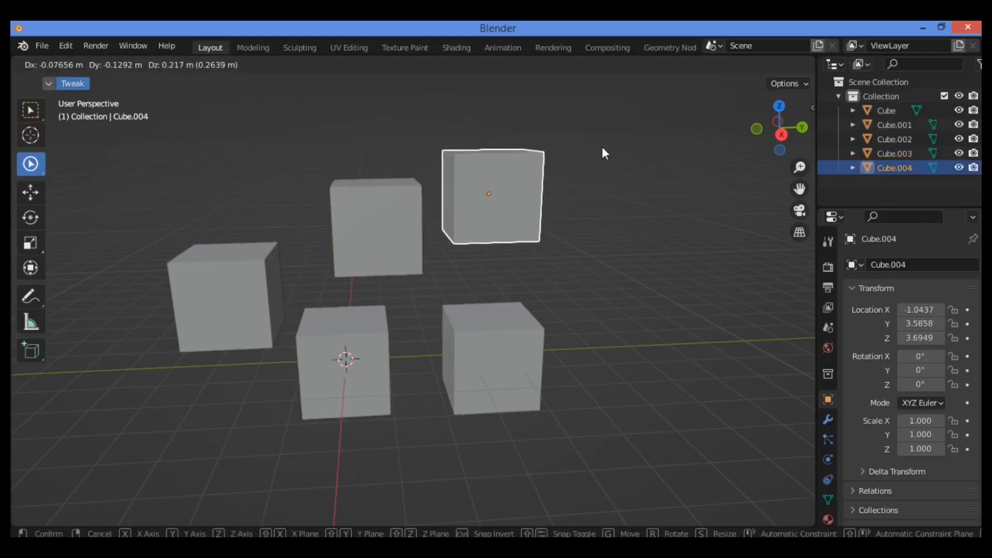
click(602, 153)
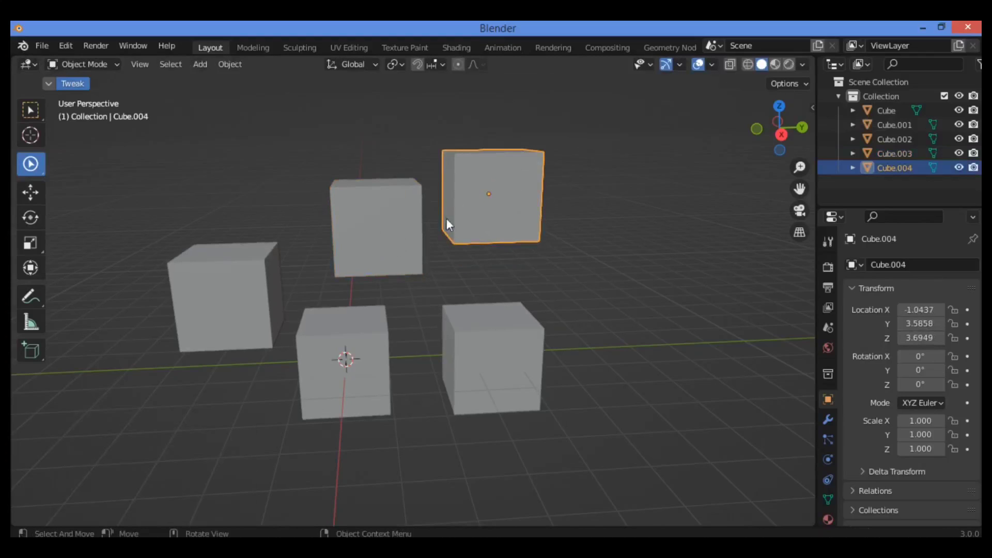
Add Cube.003 to the selection and move it with Cube.004 by about X 0.14 m, Y 1.12 m, Z -0.16 m.
drag(587, 147, 382, 234)
key(g)
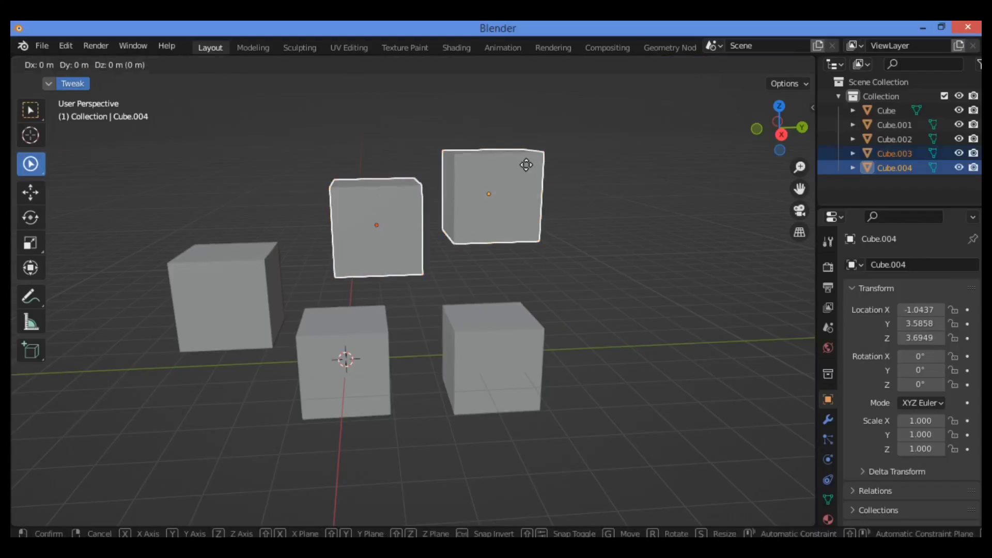
click(481, 293)
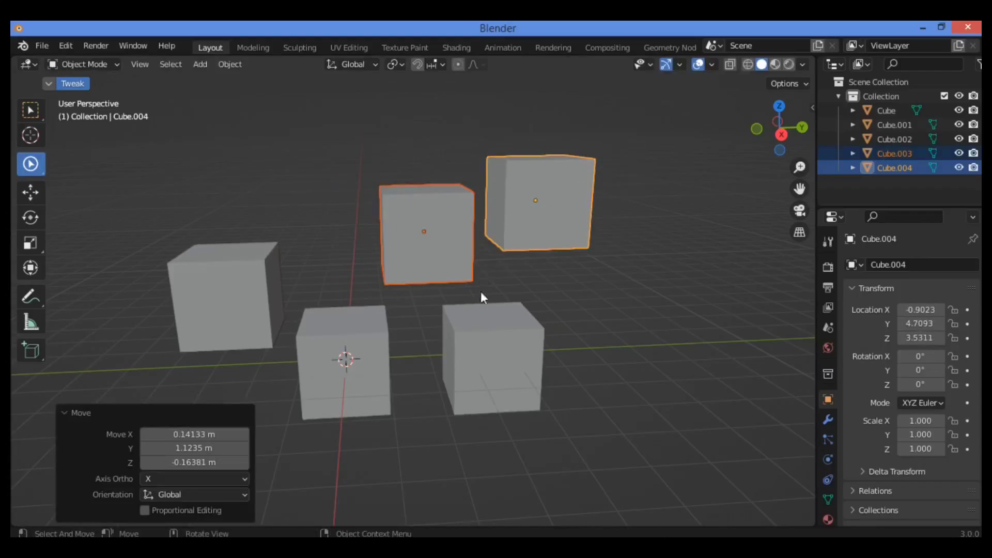
Raise Cube.002, move it together with Cube and Cube.003 by about X -0.38 m, Y -0.07 m, Z 1.23 m, and deselect everything.
drag(231, 321, 253, 268)
drag(387, 364, 249, 216)
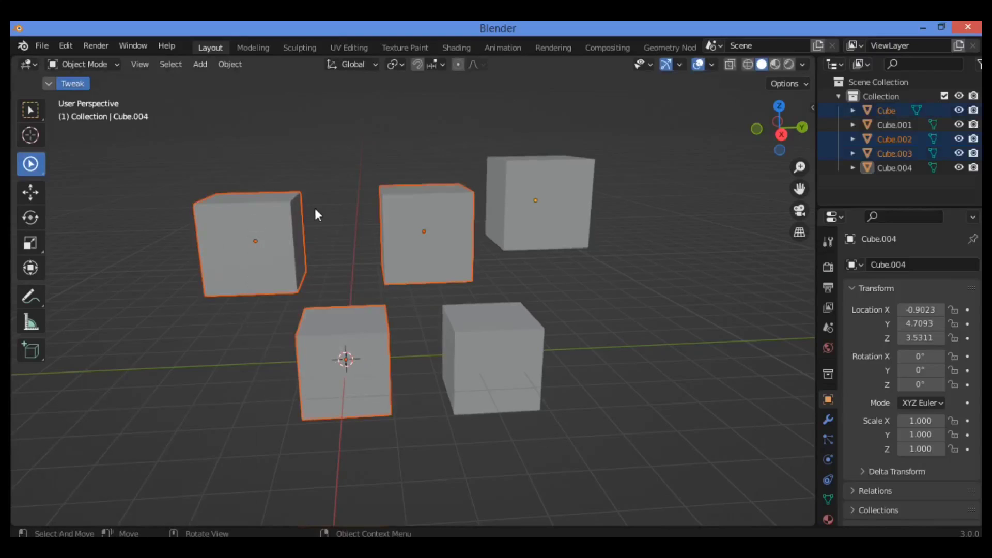
key(g)
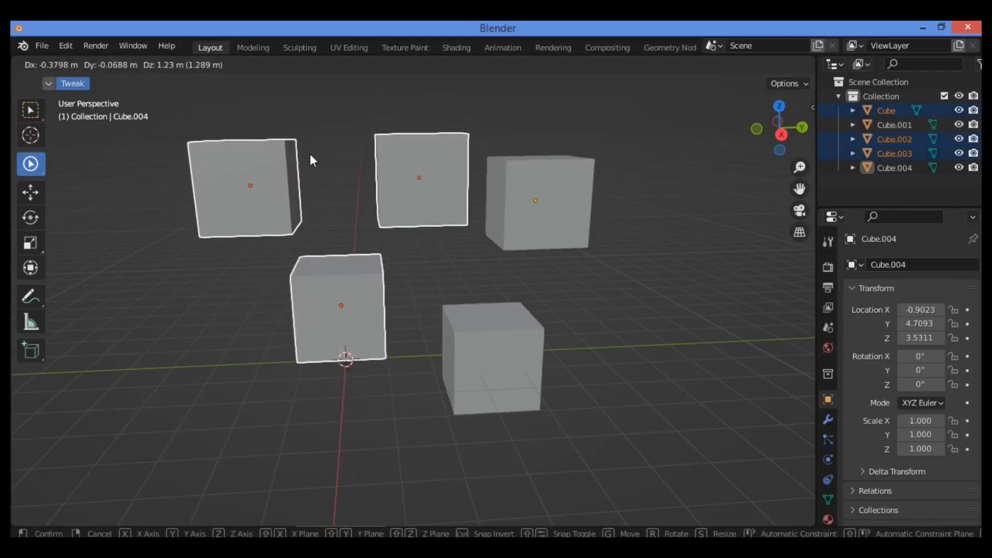
click(309, 150)
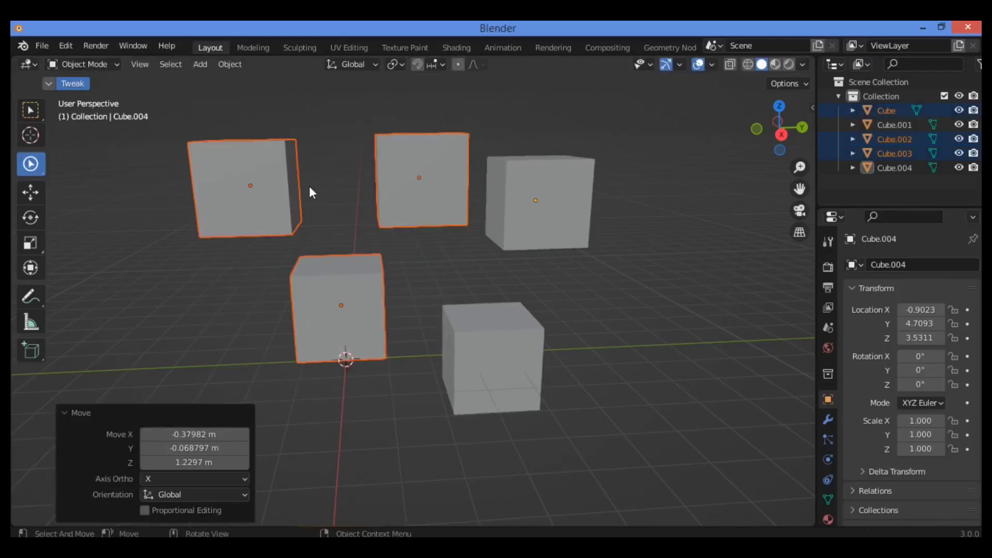
click(163, 264)
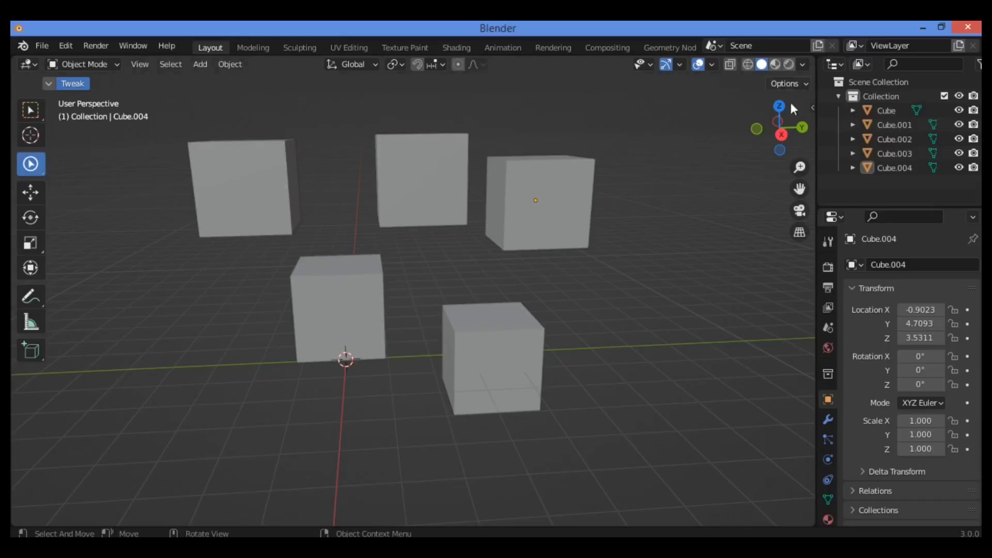
Enter Edit Mode on Cube.002 and frame its top face up close.
drag(793, 108, 246, 193)
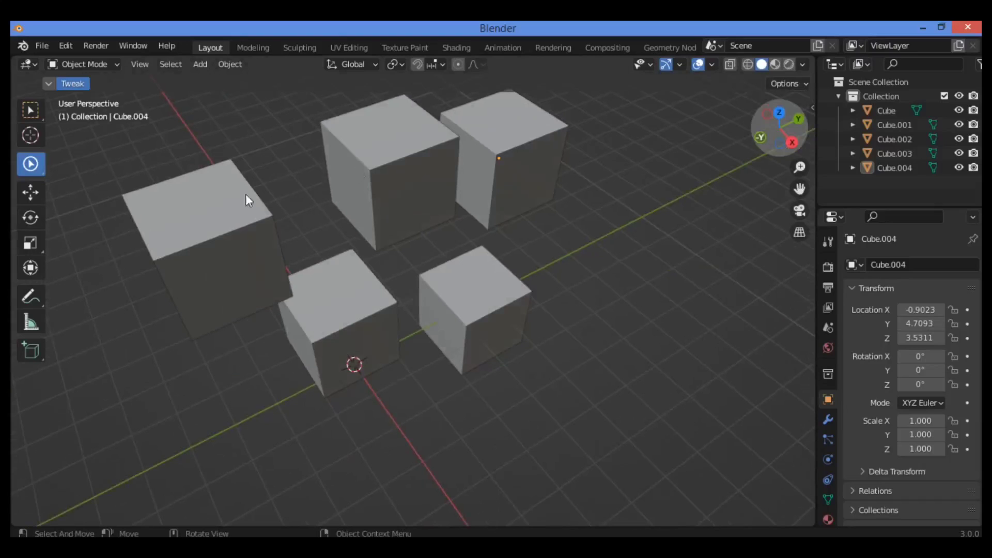
click(200, 205)
key(Tab)
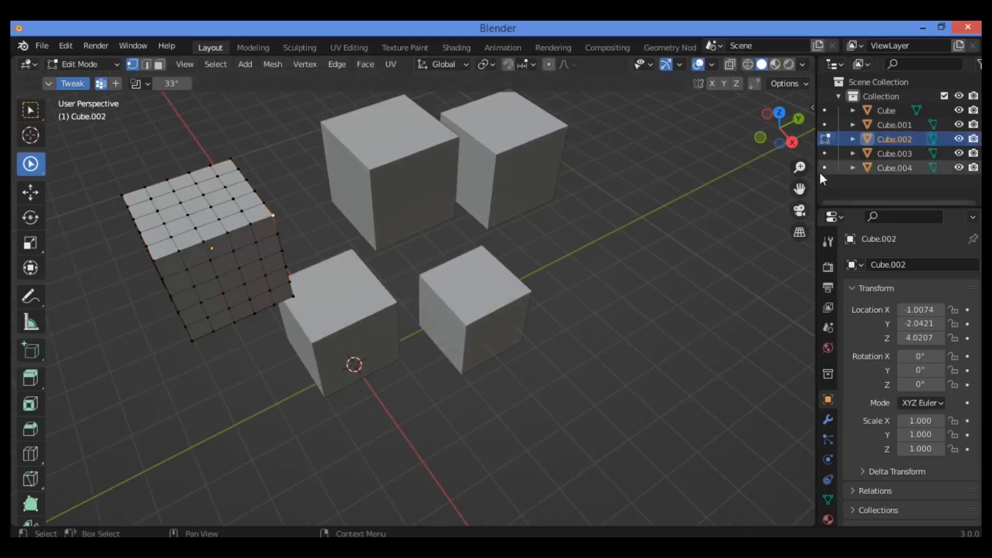
drag(799, 167, 799, 129)
drag(799, 189, 809, 204)
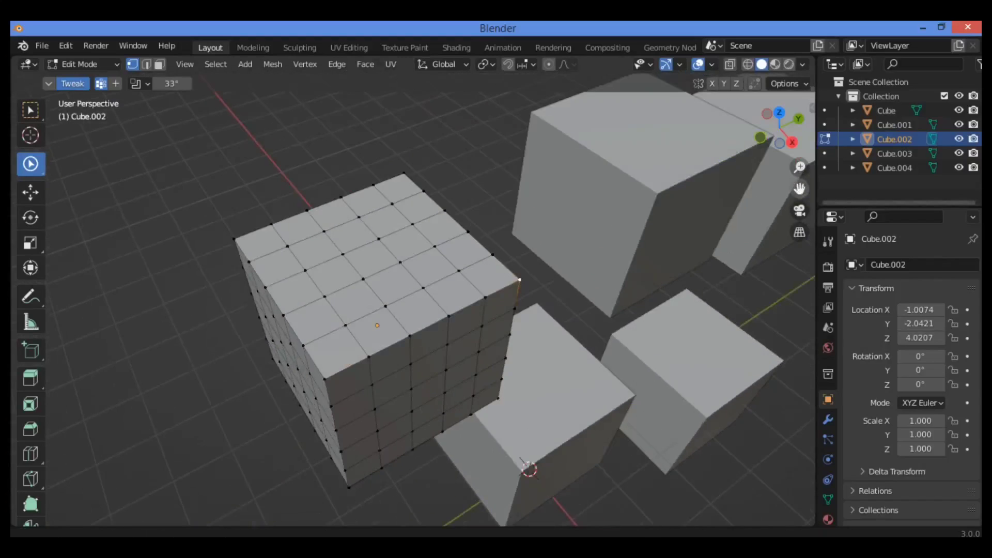
drag(779, 127, 773, 149)
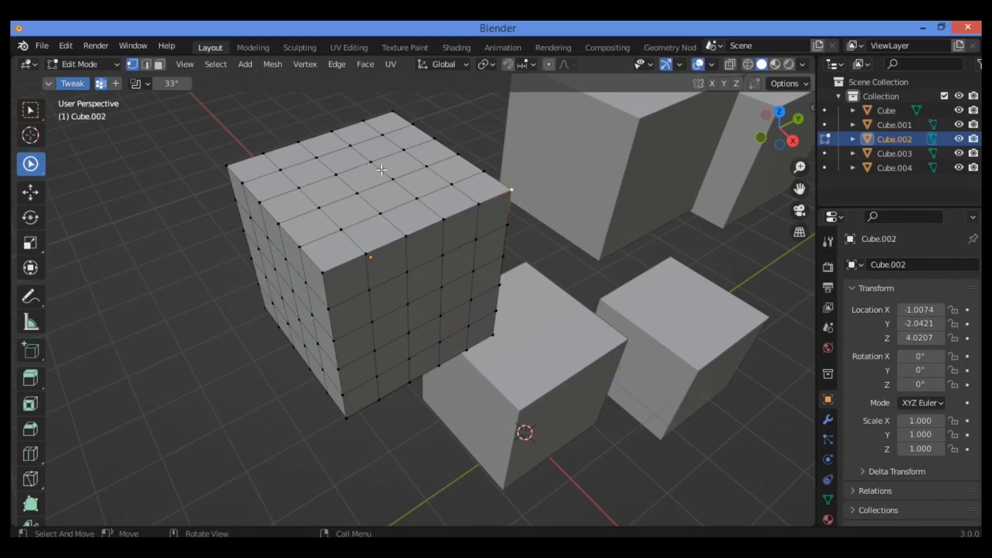
With Tweak enabled, move a vertex on Cube.002's top face by about X -0.15 m, Y -0.01 m, Z 0.12 m.
click(75, 82)
click(80, 83)
click(320, 216)
drag(321, 216, 361, 219)
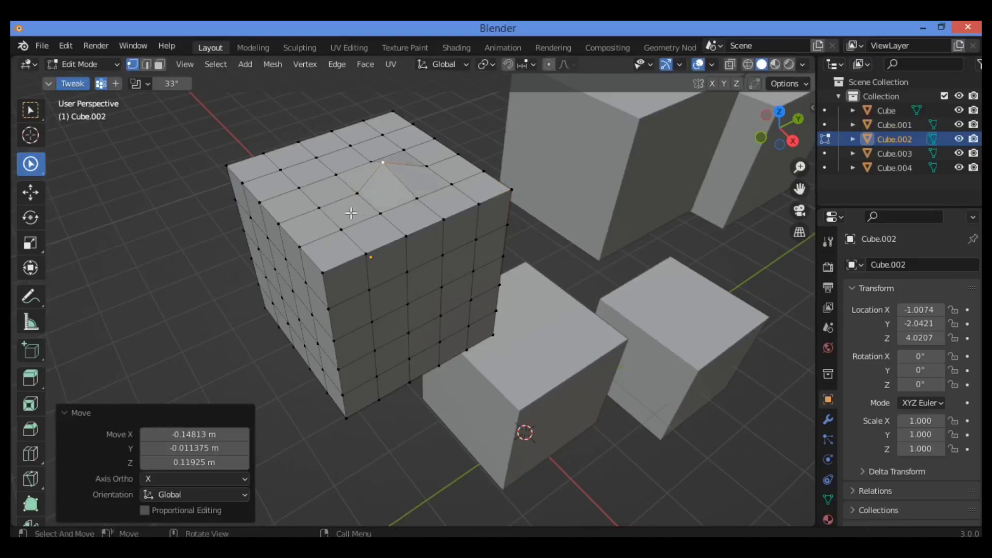
Undo the last vertex move and nudge the vertex near the middle of the top face by about X 0.03 m, Y 0.02 m, Z -0.01 m.
key(ctrl+z)
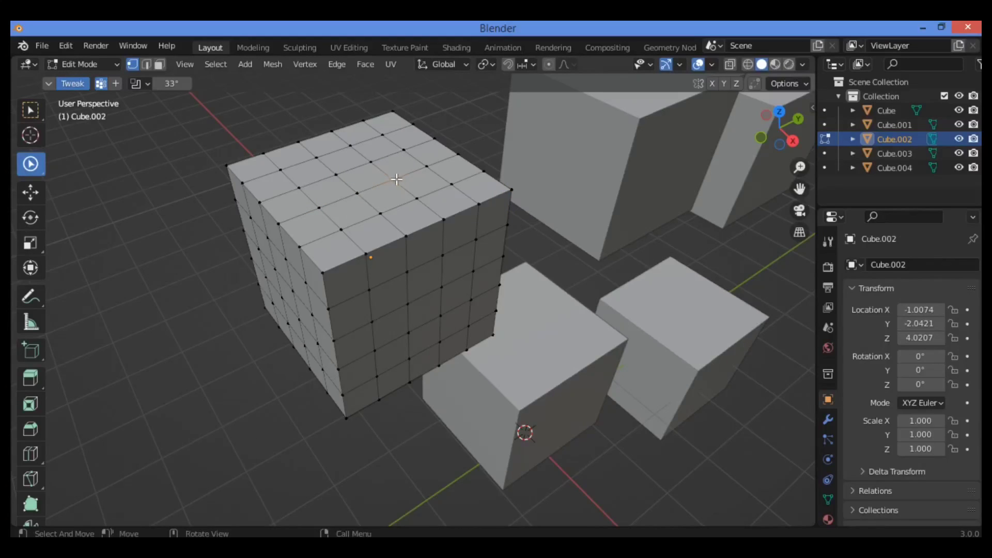
key(ctrl+z)
mouse_move(358, 194)
mouse_down()
mouse_move(332, 197)
mouse_move(350, 182)
mouse_move(347, 204)
mouse_up()
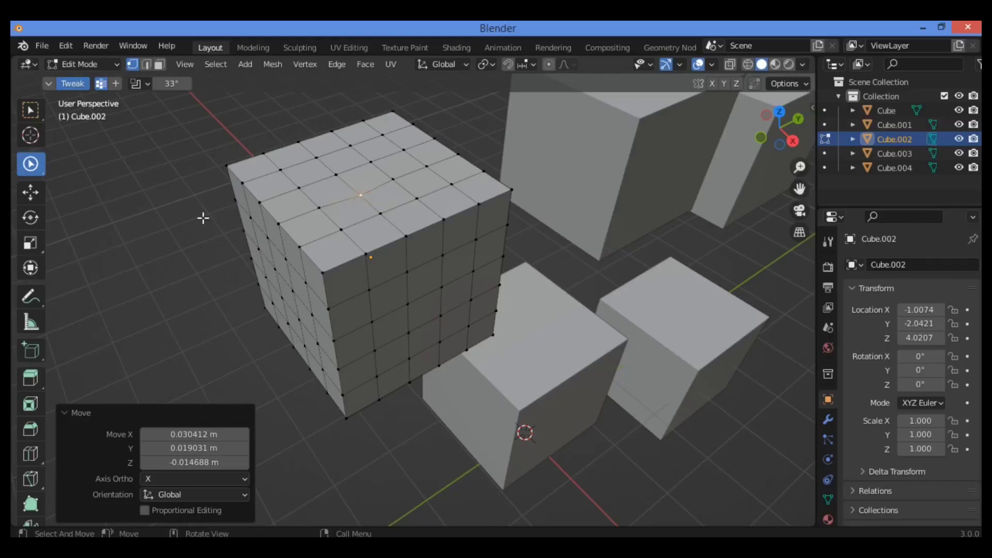
Move the adjacent top-face vertex about -0.10 m along Y, and nudge the next vertex by about Y 0.02 m, Z 0.01 m.
click(381, 213)
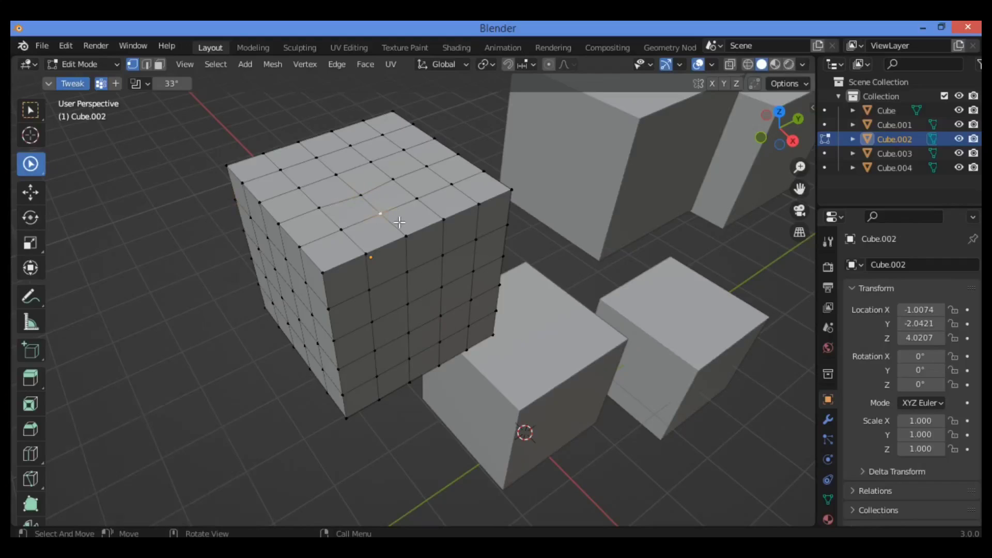
key(g)
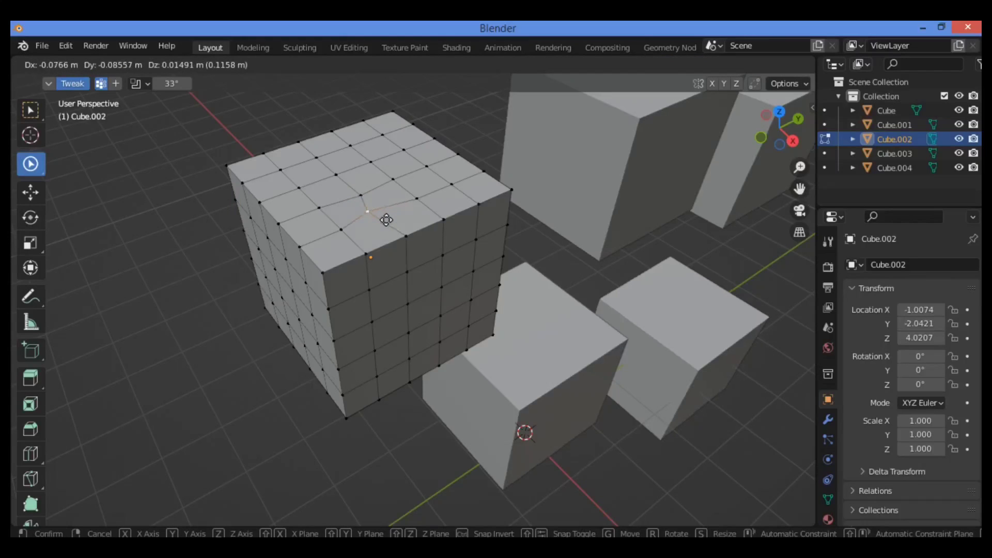
key(y)
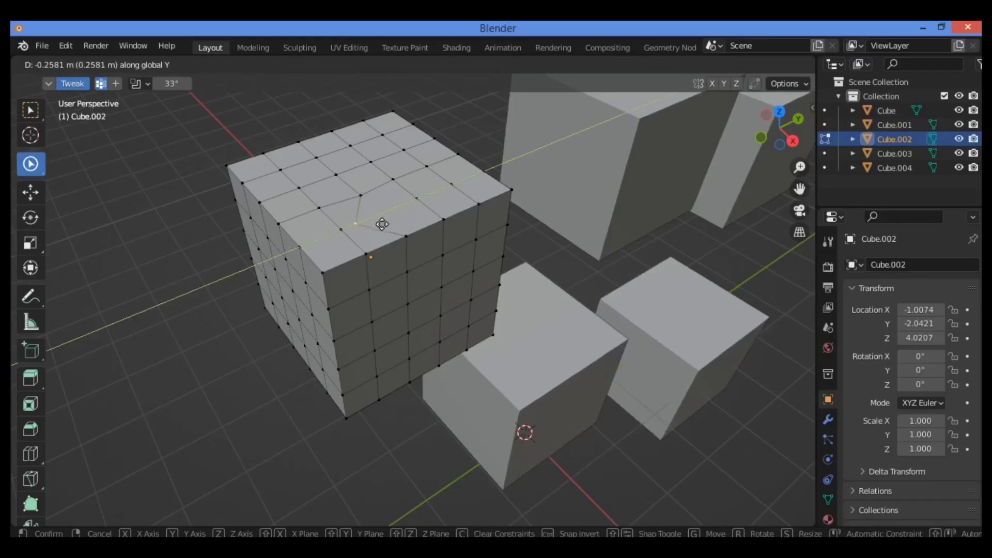
click(387, 221)
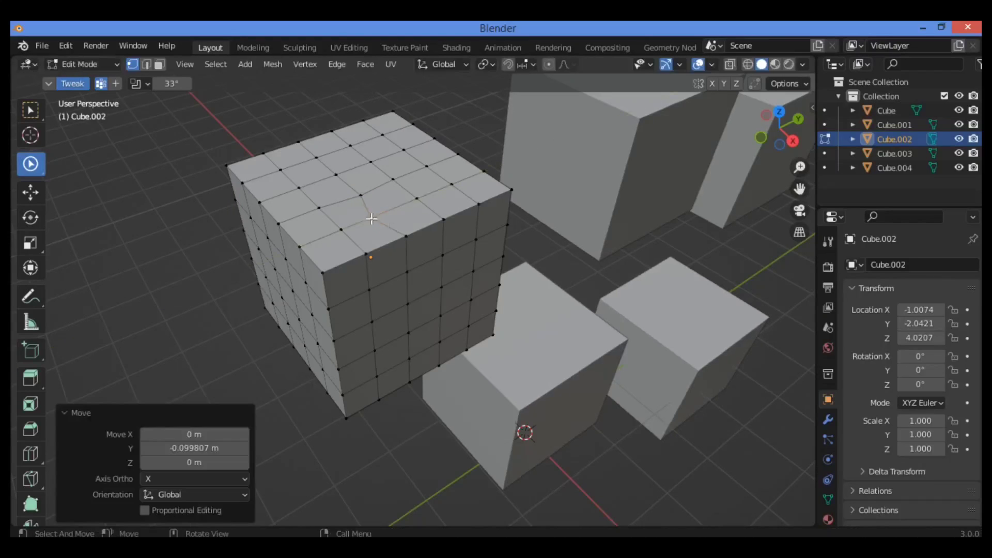
click(341, 228)
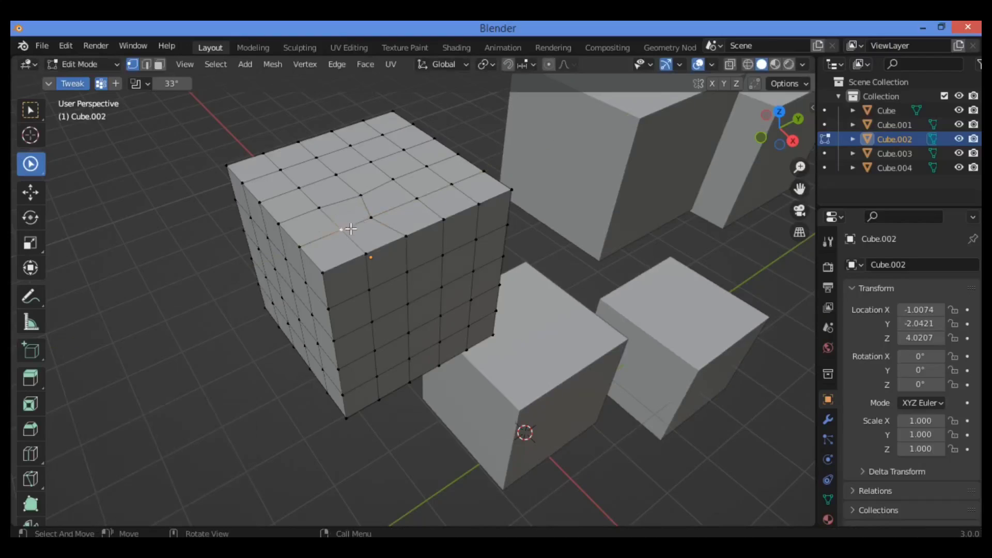
mouse_move(345, 226)
mouse_down()
mouse_move(328, 235)
mouse_move(334, 218)
mouse_move(334, 237)
mouse_move(348, 225)
mouse_up()
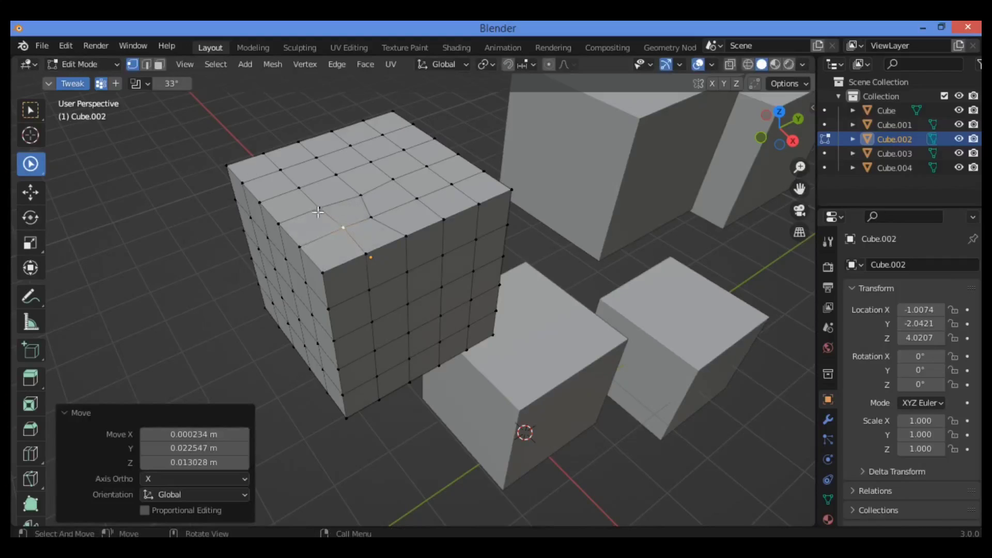
Set the double-click selection mode to Loop and select a vertex loop running across Cube.002's top and down its side.
click(147, 85)
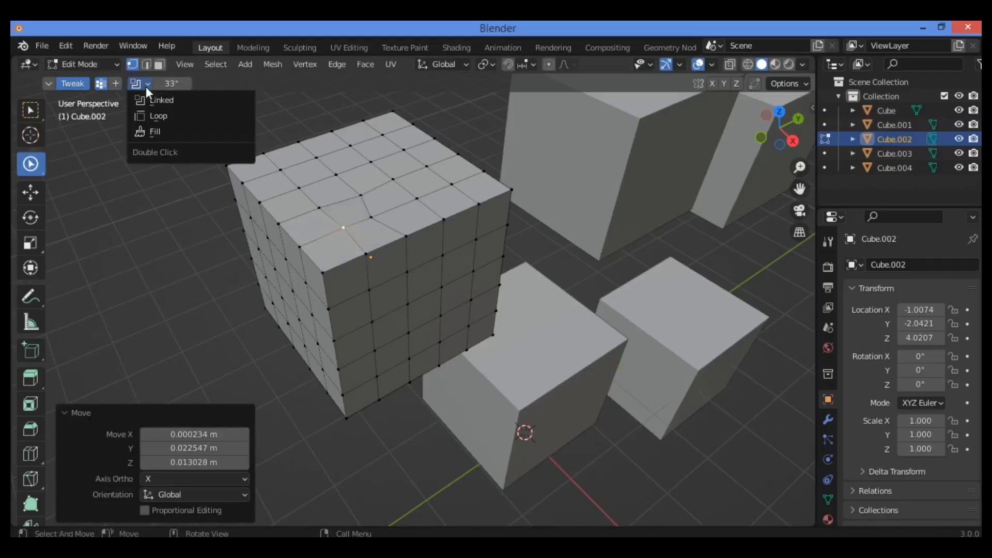
click(168, 116)
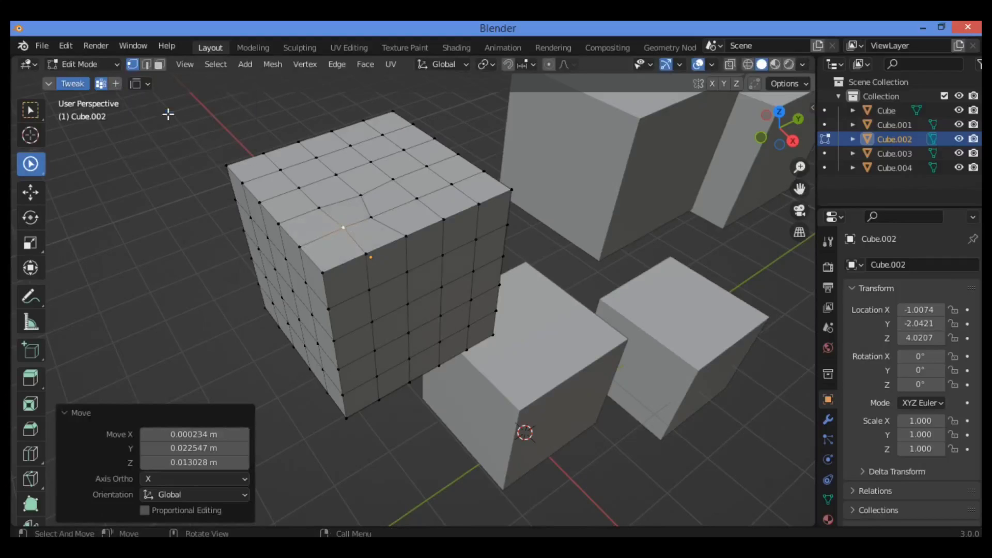
mouse_move(781, 128)
mouse_down()
mouse_move(790, 130)
mouse_move(779, 129)
mouse_up()
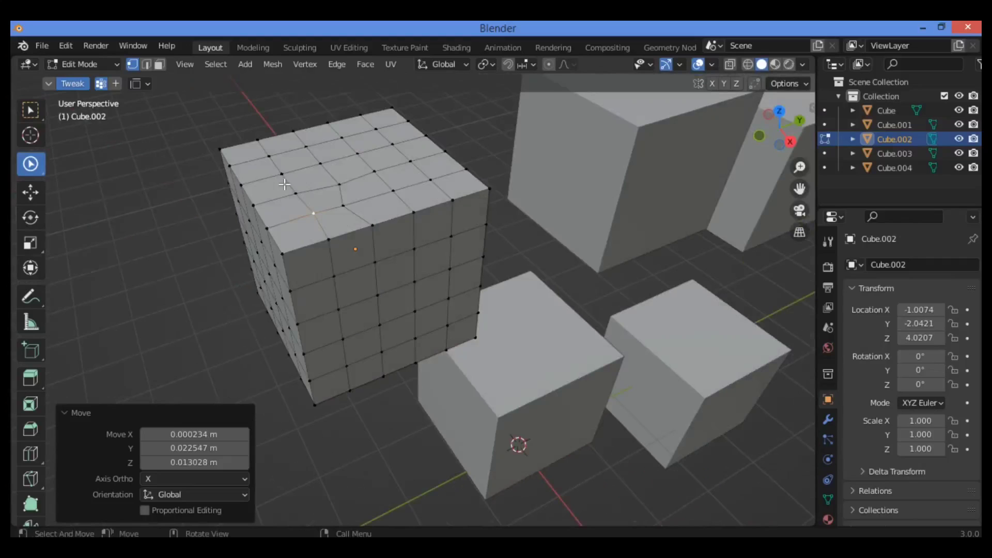
middle_drag(312, 207, 318, 207)
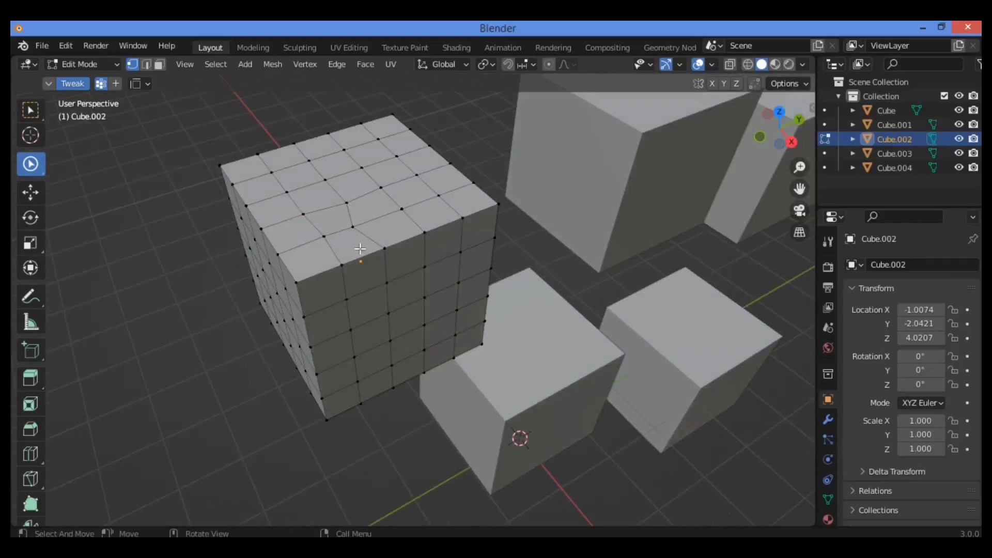
click(147, 84)
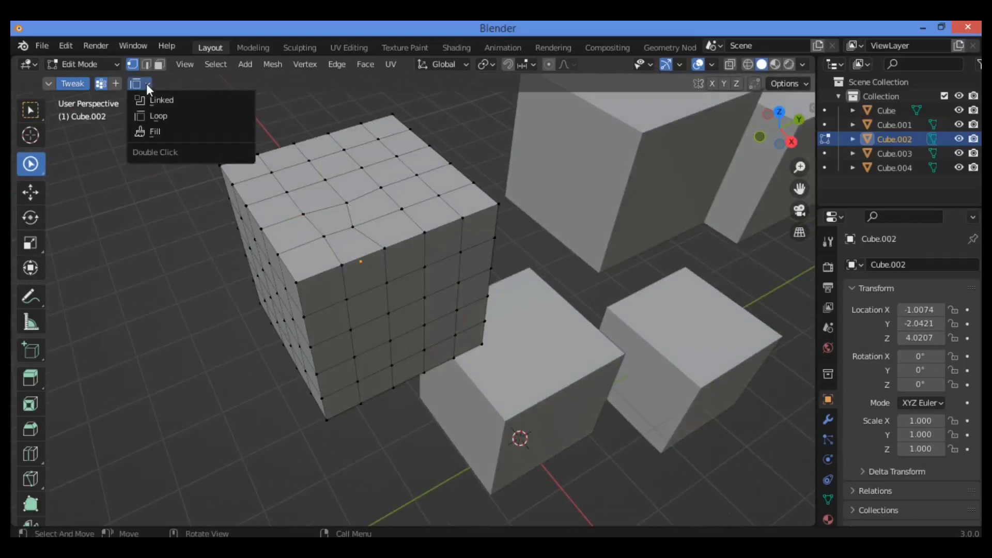
click(160, 114)
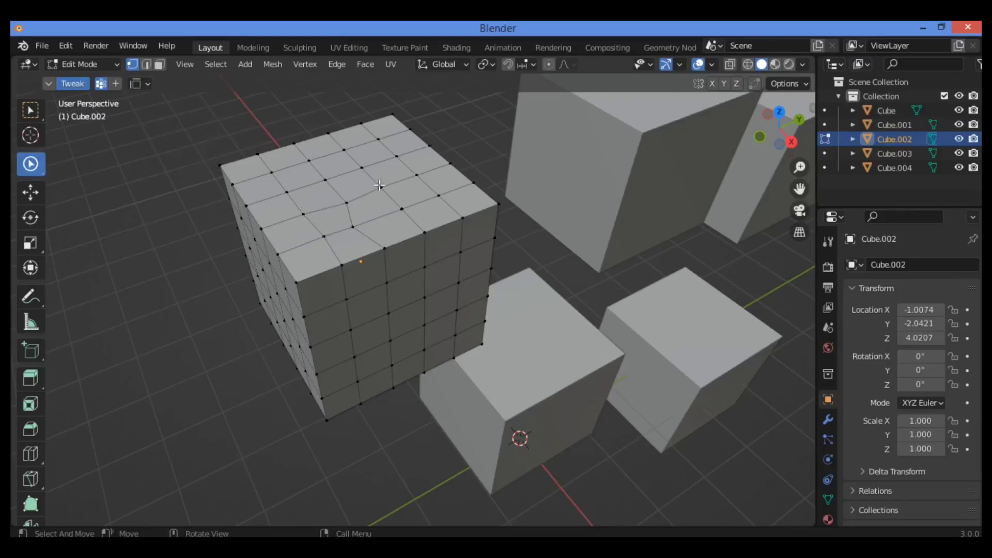
alt+shift+click(298, 216)
Loop-select the top border edge of Cube.002, then replace it with a horizontal vertex loop around the middle of its sides.
drag(783, 129, 494, 214)
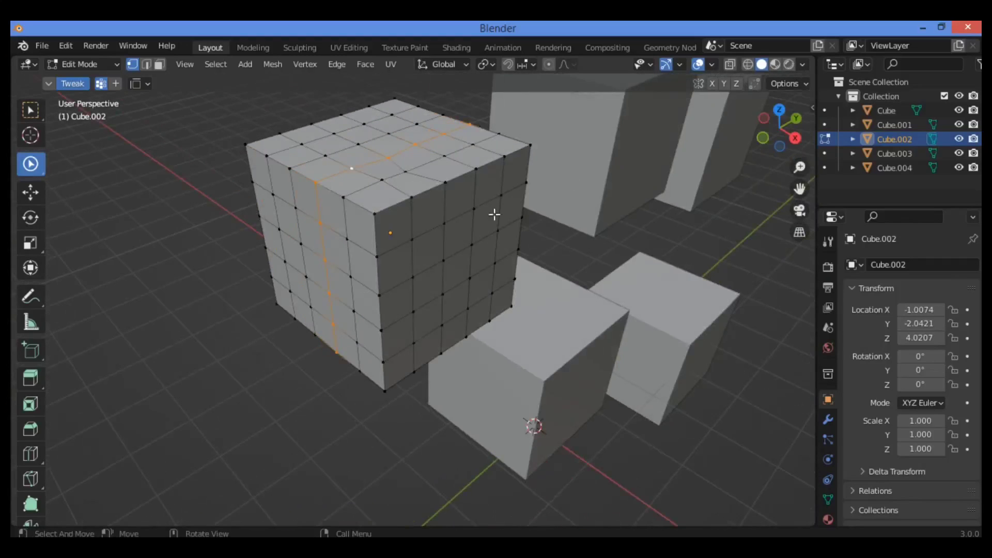
alt+click(408, 197)
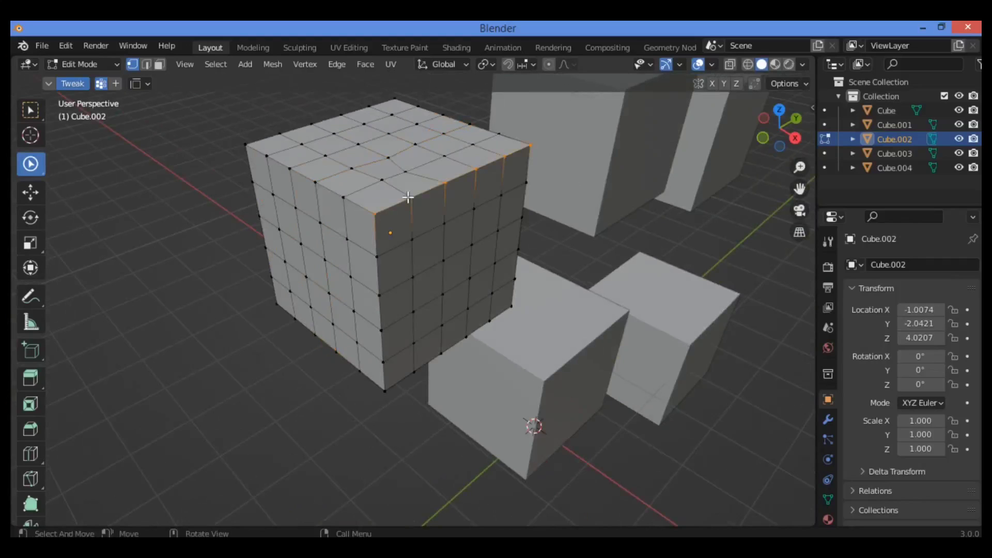
alt+click(416, 276)
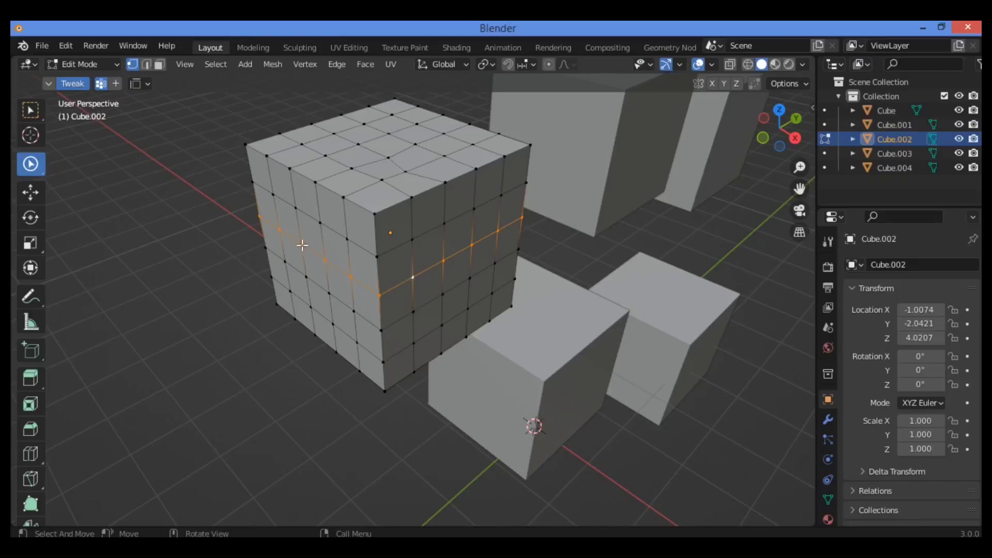
Switch to face selection and set the double-click selection mode to Fill.
key(3)
click(140, 83)
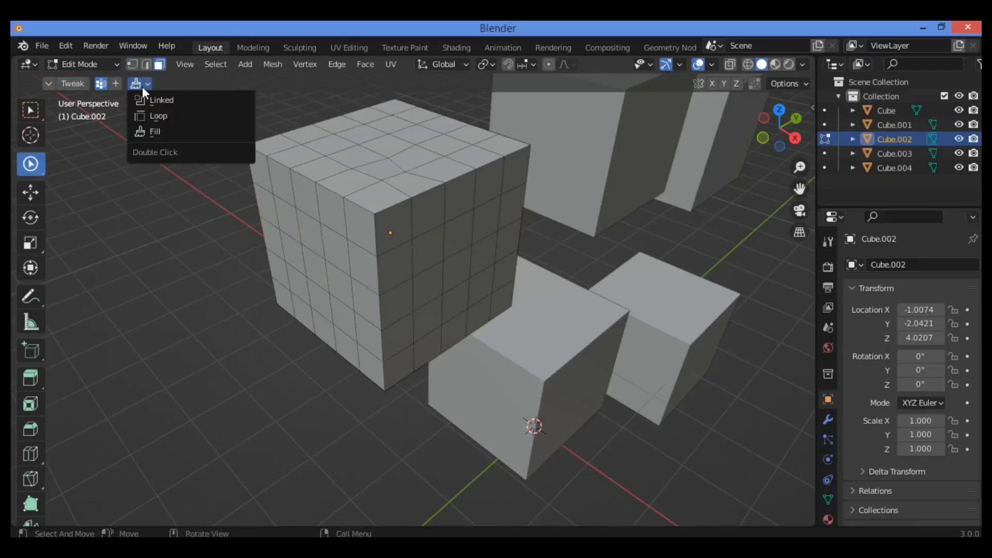
click(164, 131)
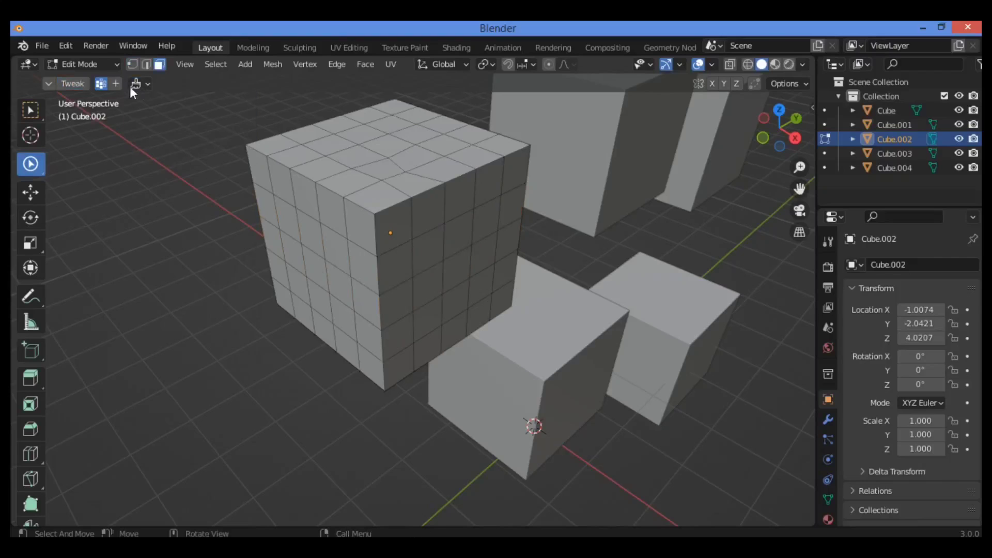
Circle-select a closed ring of faces around the upper front corner of Cube.002, leaving the three corner faces unselected.
click(408, 182)
key(c)
click(424, 209)
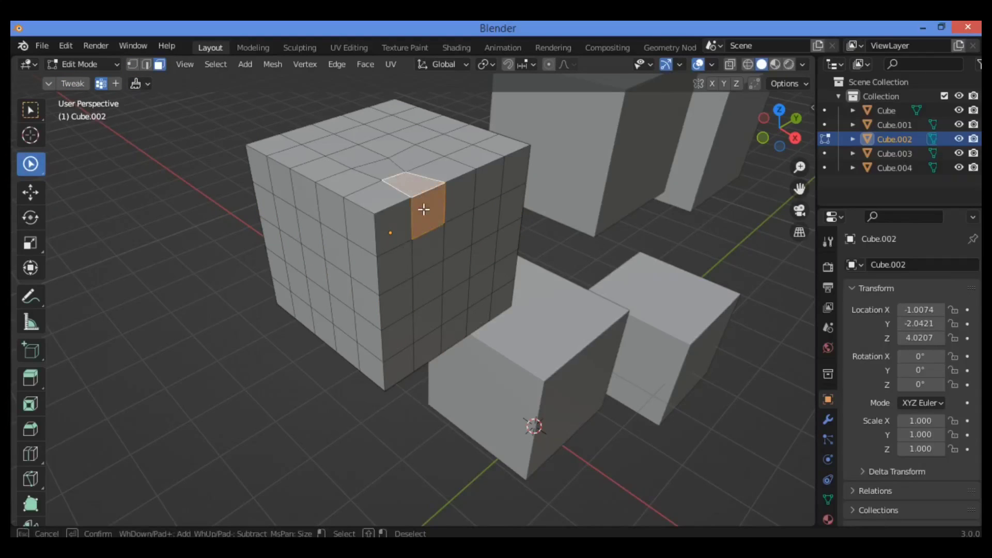
mouse_move(423, 209)
mouse_down()
mouse_move(427, 250)
mouse_move(416, 261)
mouse_move(377, 272)
mouse_move(339, 253)
mouse_move(332, 204)
mouse_move(346, 181)
mouse_move(395, 174)
mouse_up()
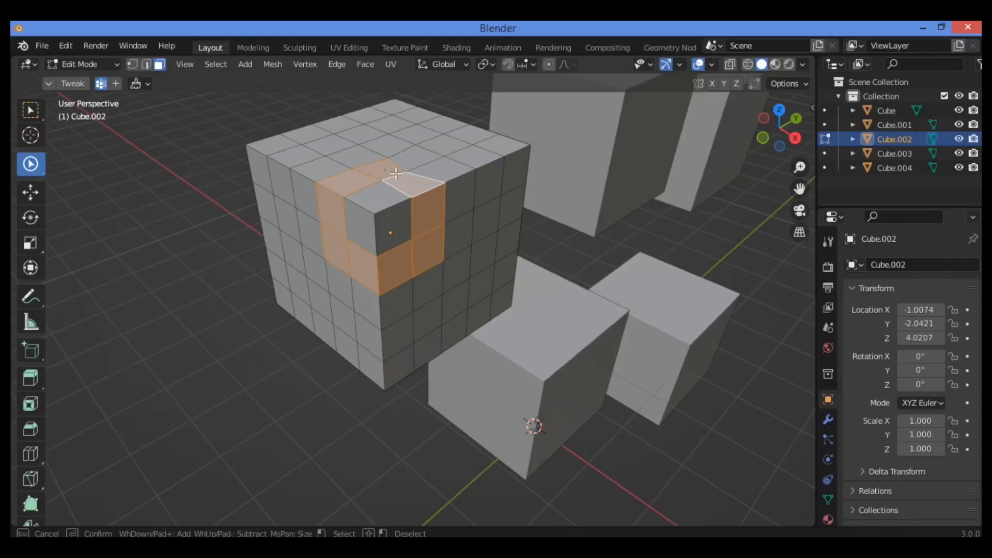
right_click(395, 175)
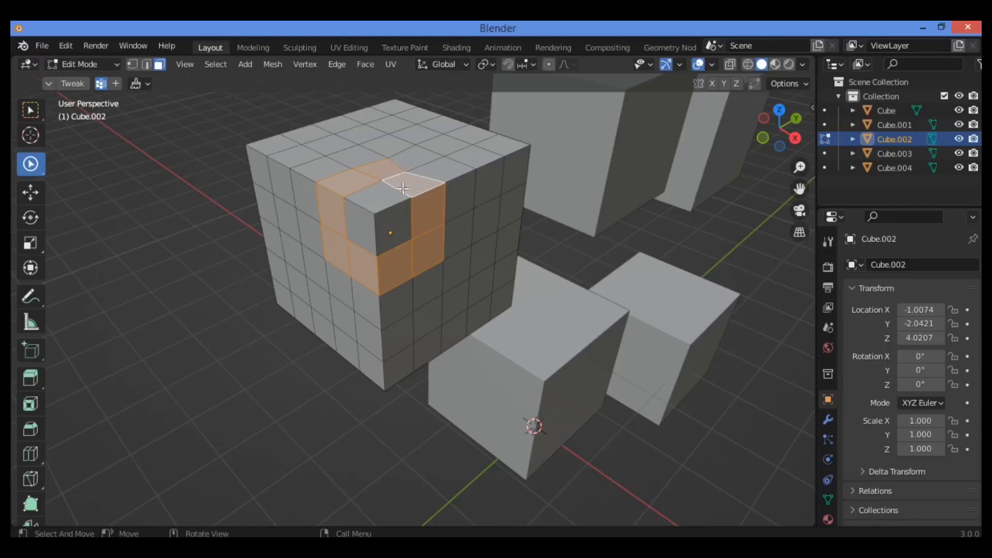
Fill the selection inside the ring to include the three corner faces, and deselect everything.
click(377, 206)
key(ctrl+KP_Add)
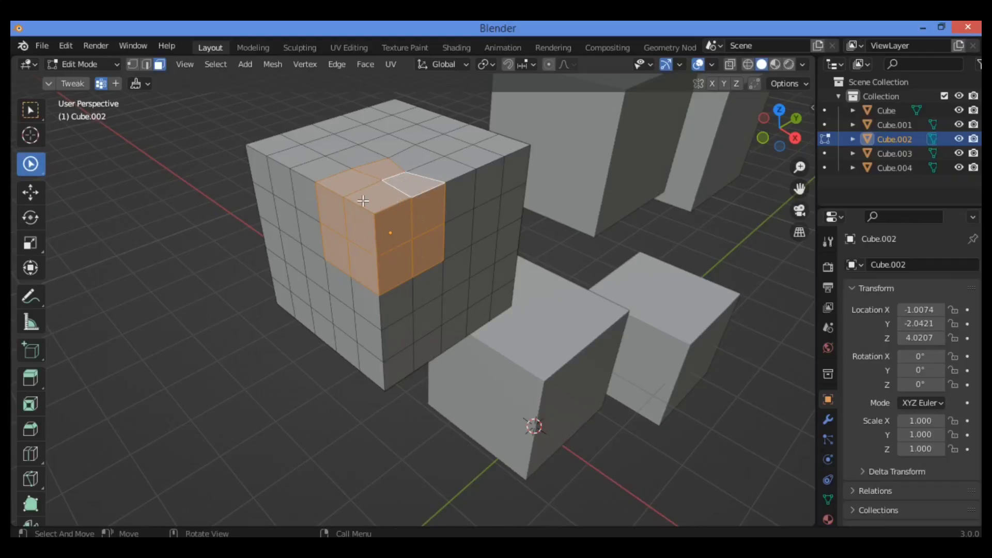
middle_drag(269, 190, 246, 187)
click(246, 187)
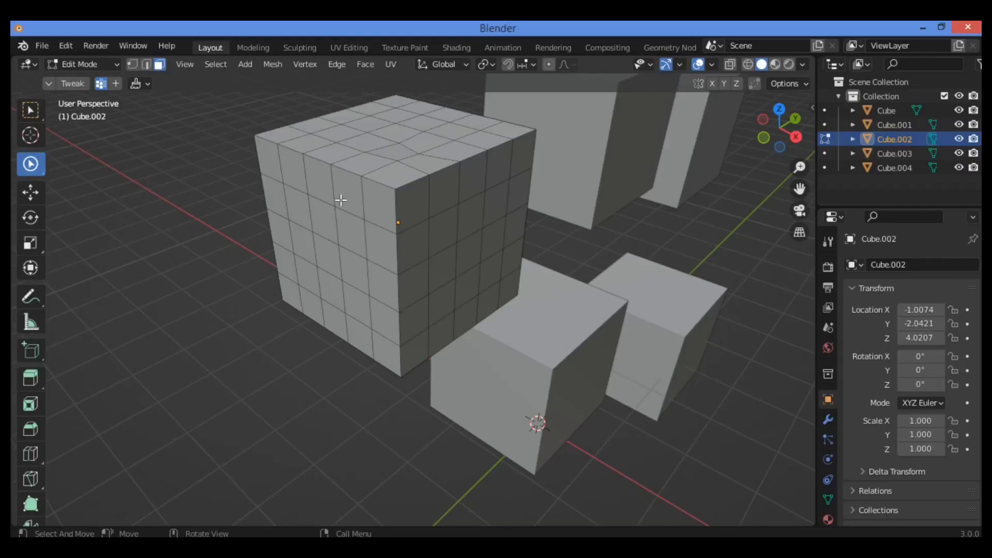
Fill-select all faces of Cube.002, and return to Object Mode with nothing selected.
click(389, 188)
key(a)
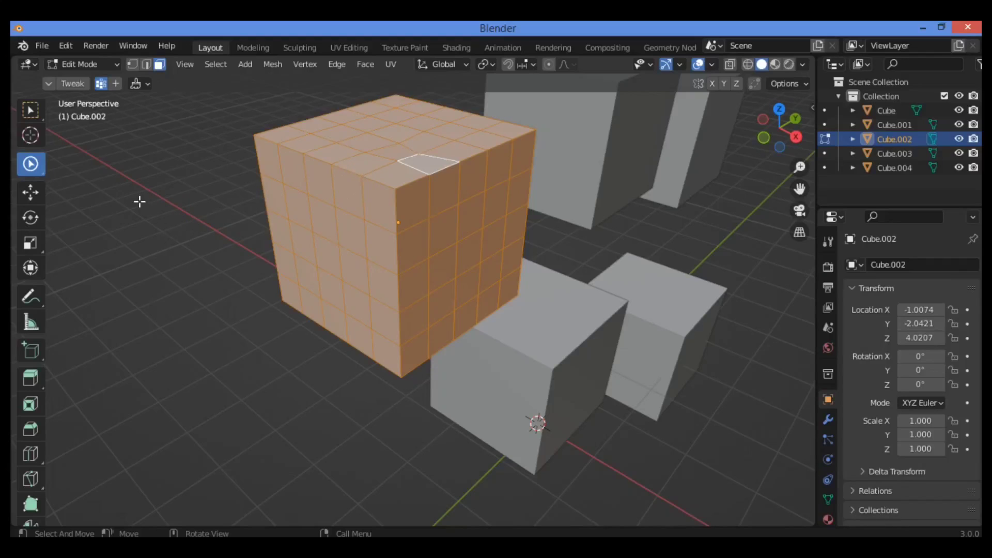
key(Tab)
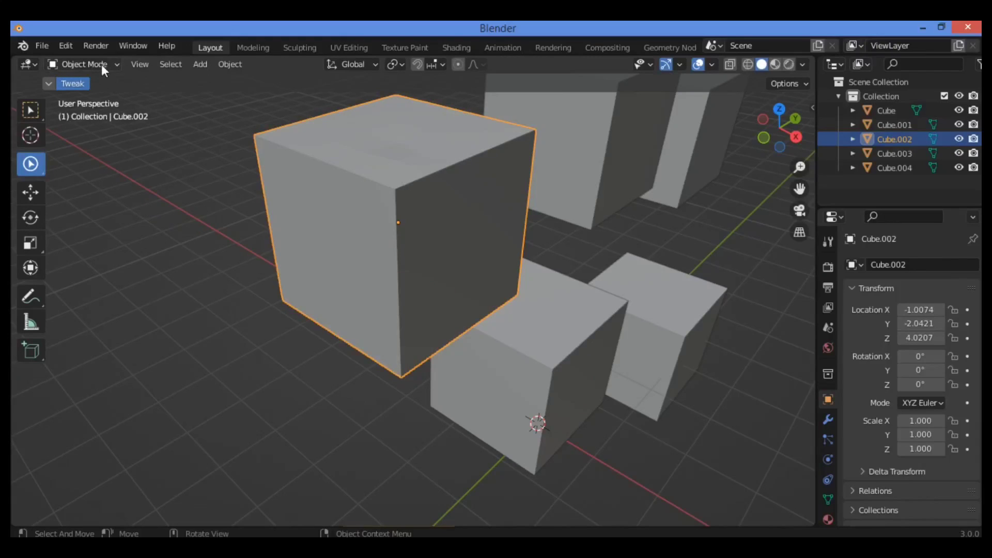
click(149, 192)
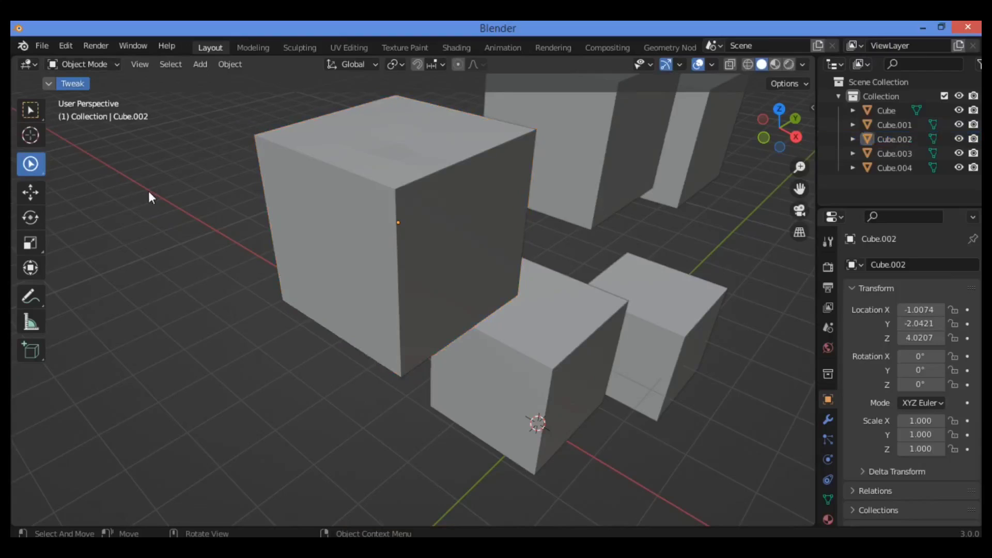
Enter Edit Mode on Cube.002 and circle-select a taller closed ring of faces around its front vertical edge and top corner.
click(392, 181)
key(Tab)
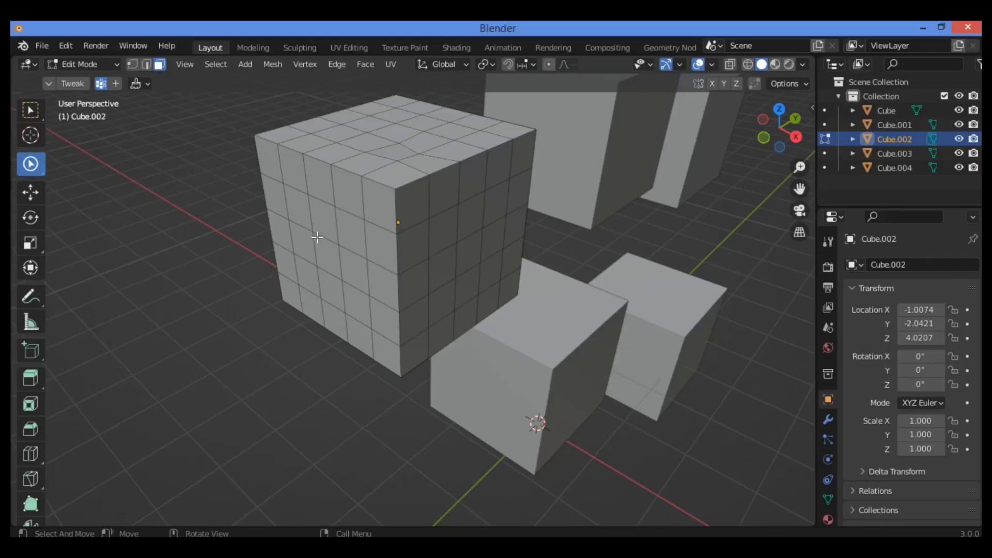
click(428, 170)
key(c)
mouse_move(428, 171)
mouse_down()
mouse_move(441, 196)
mouse_move(439, 306)
mouse_move(388, 325)
mouse_move(325, 279)
mouse_up()
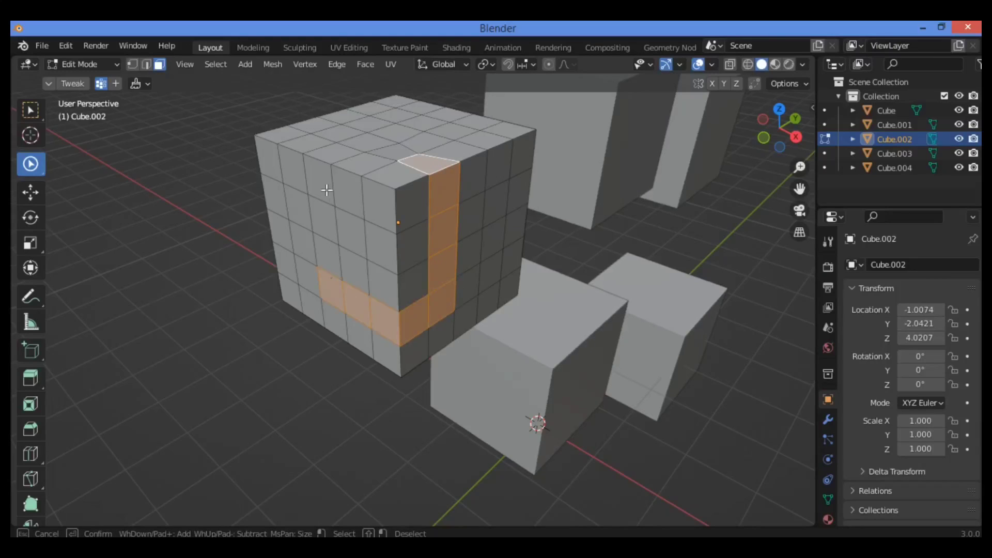
mouse_move(326, 190)
mouse_down()
mouse_move(326, 157)
mouse_move(343, 144)
mouse_move(368, 140)
mouse_move(397, 156)
mouse_move(339, 154)
mouse_move(321, 170)
mouse_move(320, 235)
mouse_up()
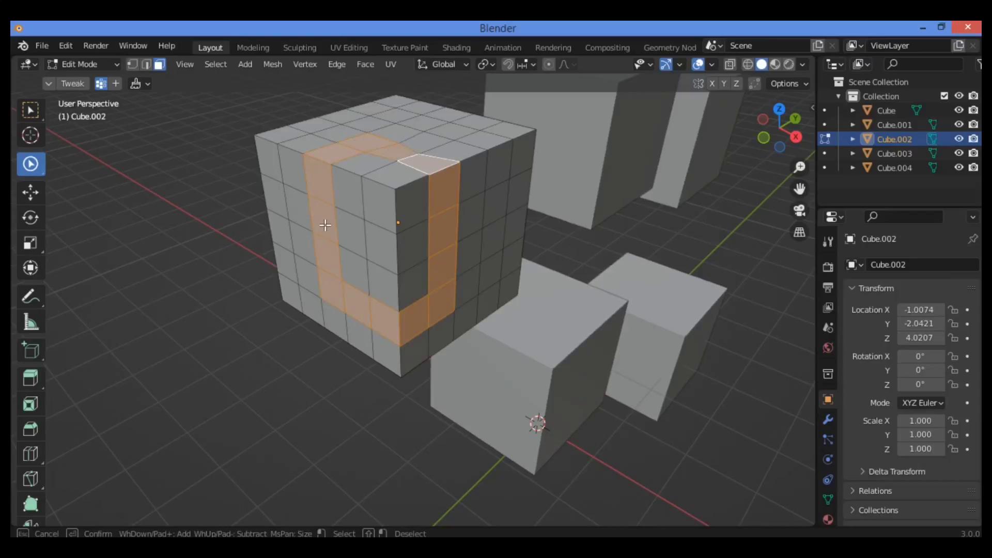
key(Escape)
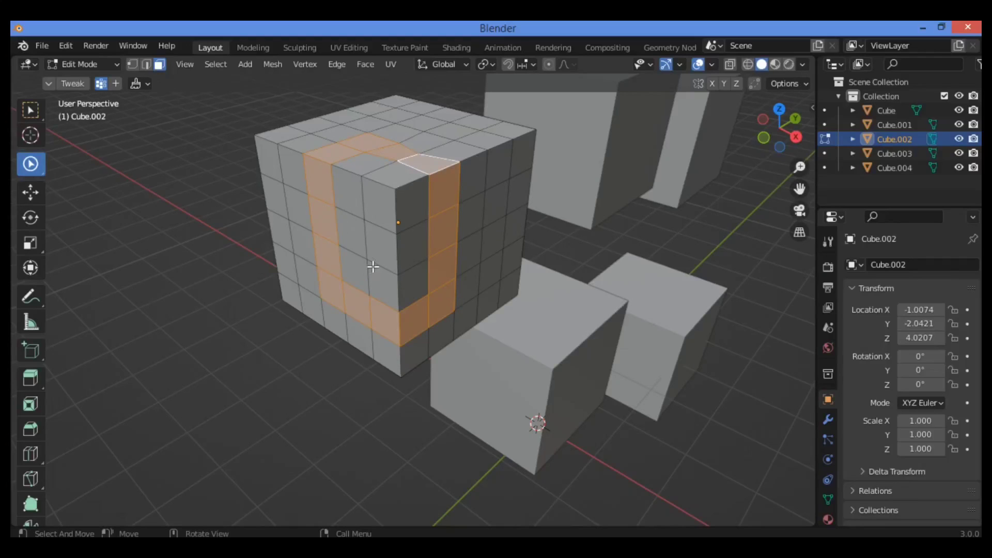
Fill-select the faces enclosed by the tall ring around the front edge.
click(379, 207)
key(ctrl+KP_Add)
key(ctrl+KP_Add)
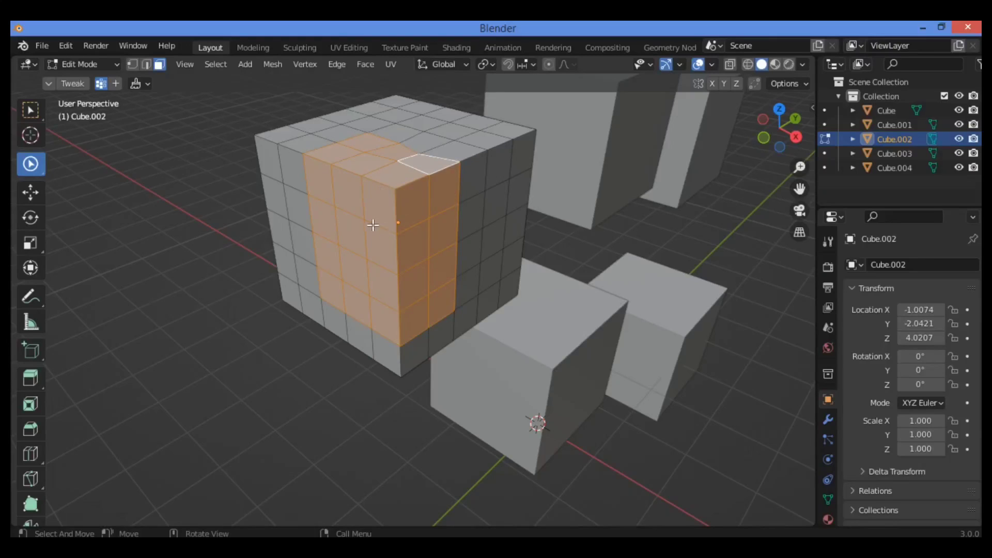
Switch to vertex selection, clear the face selection, and box-select across Cube.002's left side with X-ray enabled for the selection.
key(1)
click(217, 183)
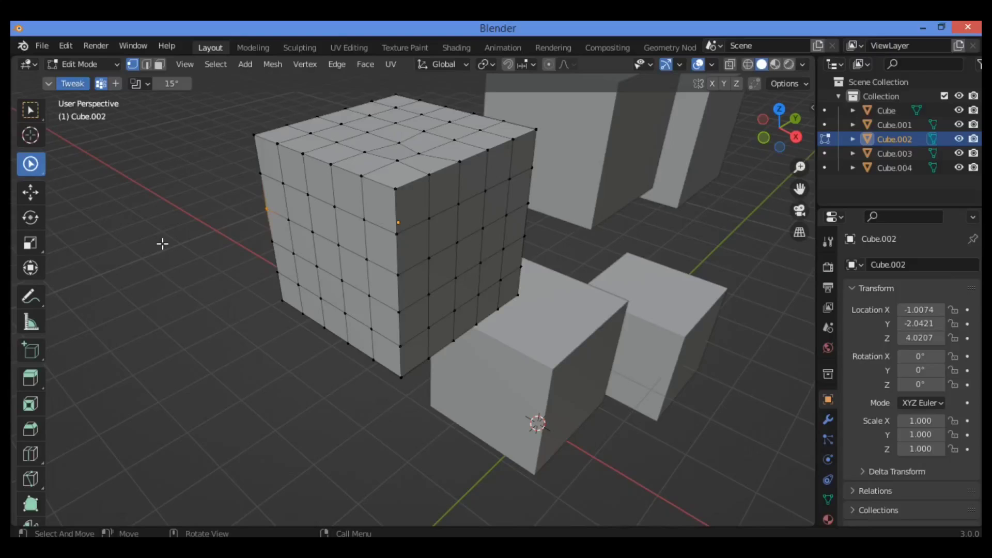
key(alt)
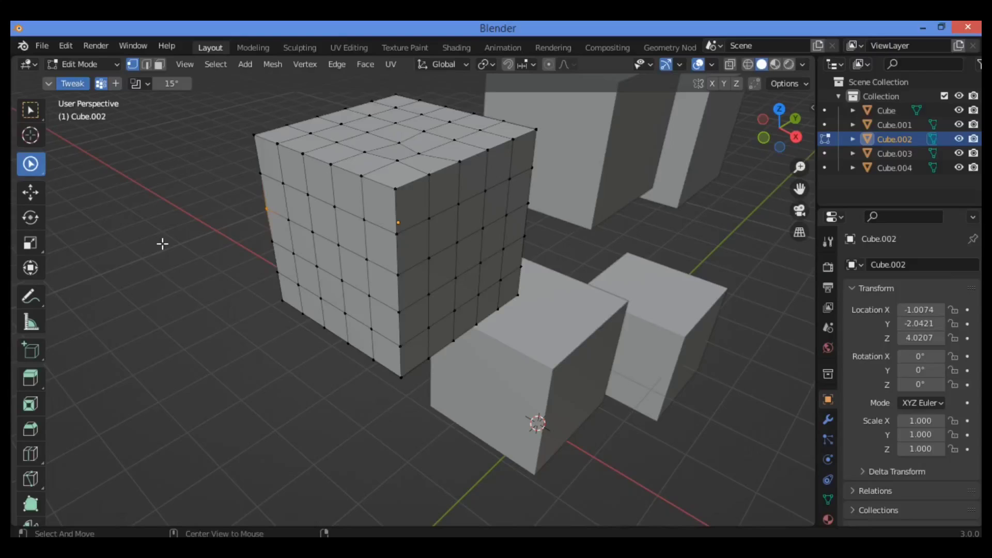
key(alt+z)
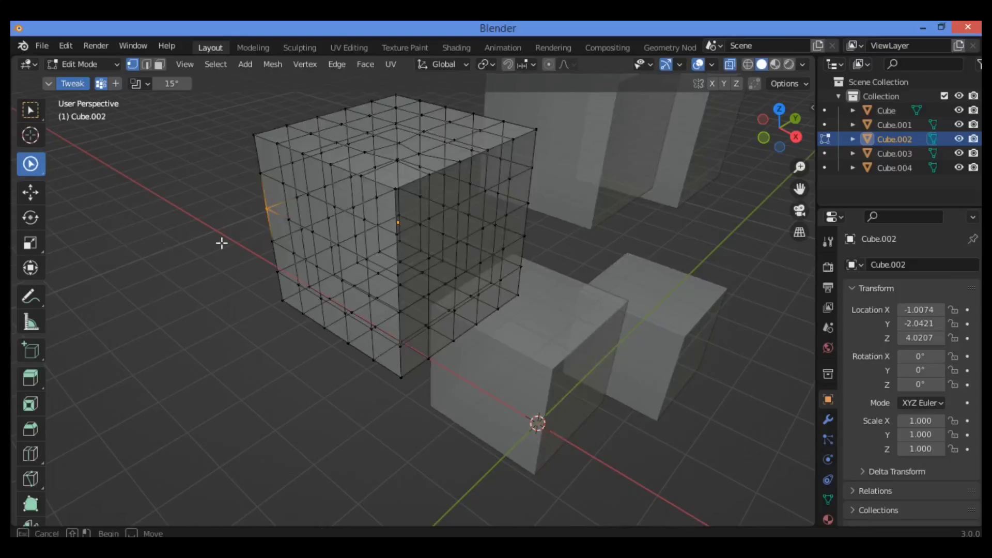
drag(163, 243, 307, 267)
key(alt+z)
Make two more selection boxes beside Cube.002's left edge, with X-ray on only while selecting.
key(alt+z)
drag(153, 226, 263, 246)
key(alt+z)
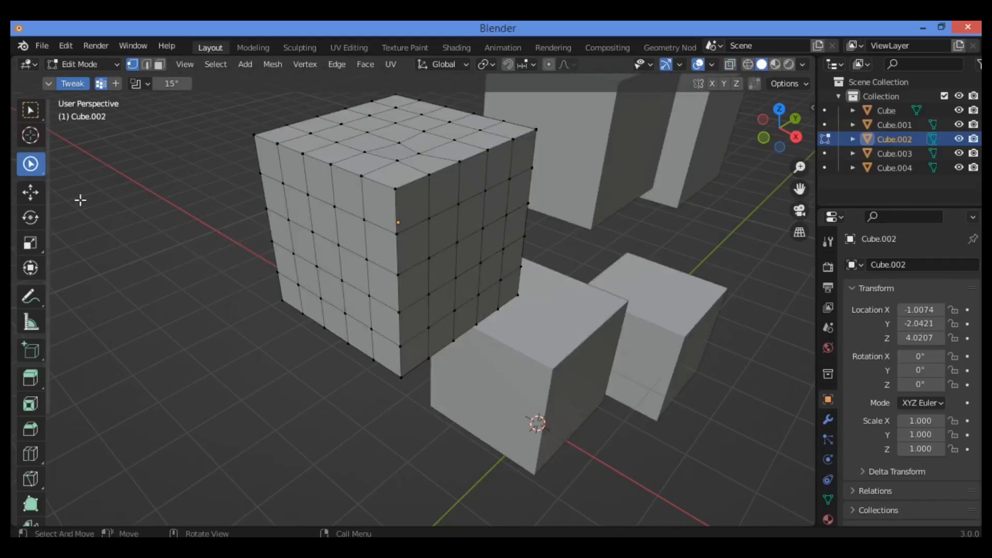
key(alt+z)
drag(93, 212, 217, 240)
key(alt+z)
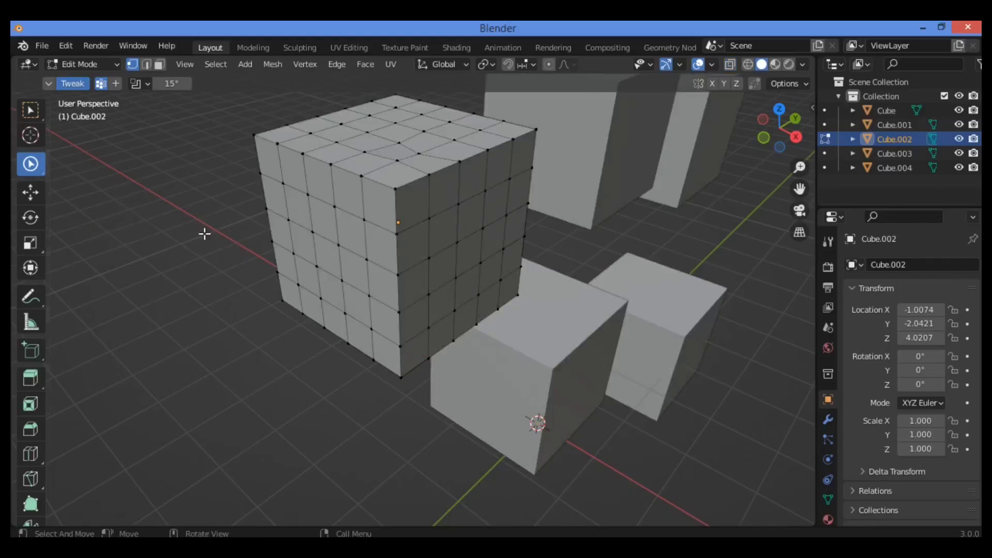